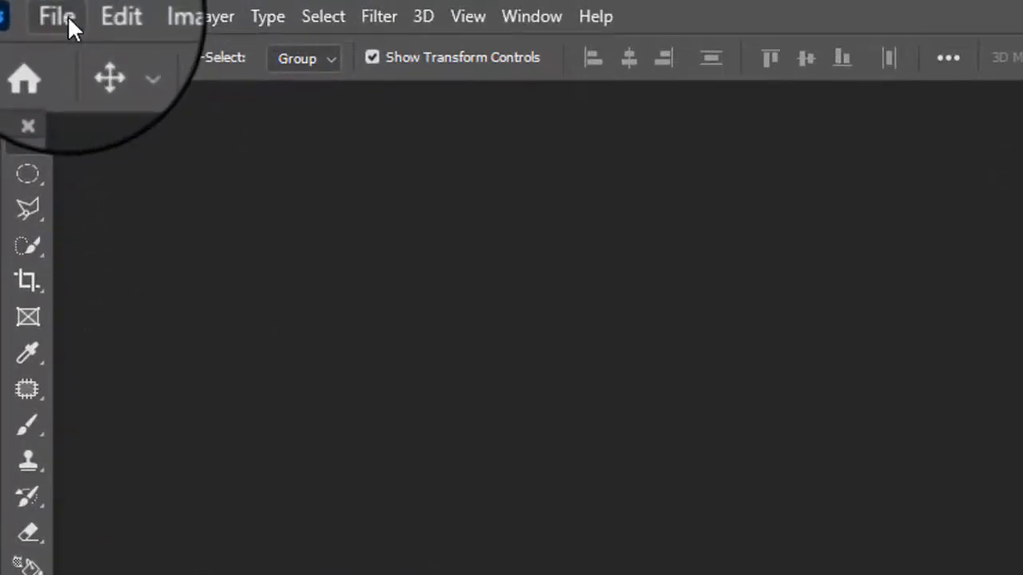
# - Create a new document 1500 x 1500 pixels at a resolution of 150 pixels/inch
pyautogui.click(57, 16)
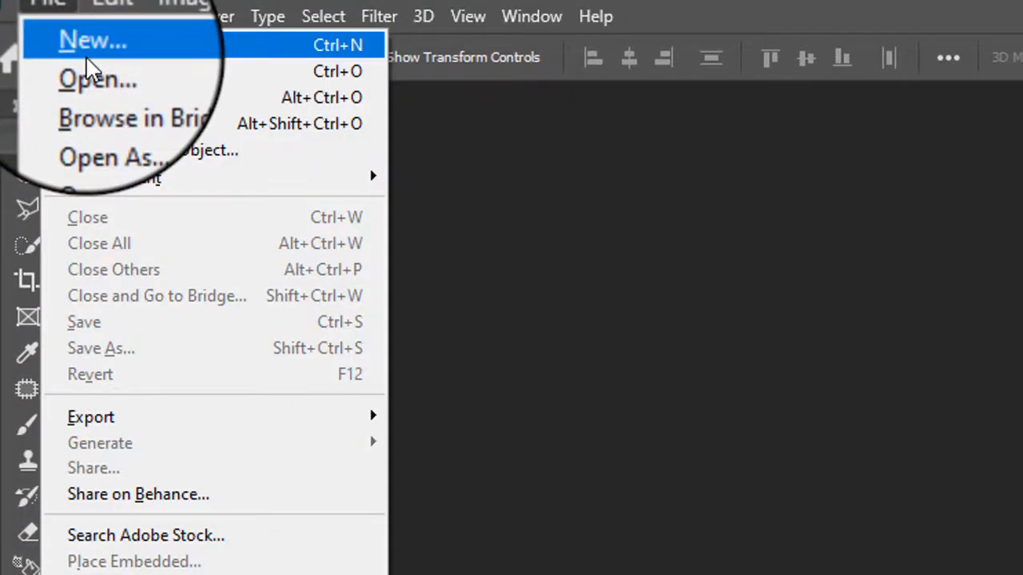
pyautogui.click(95, 45)
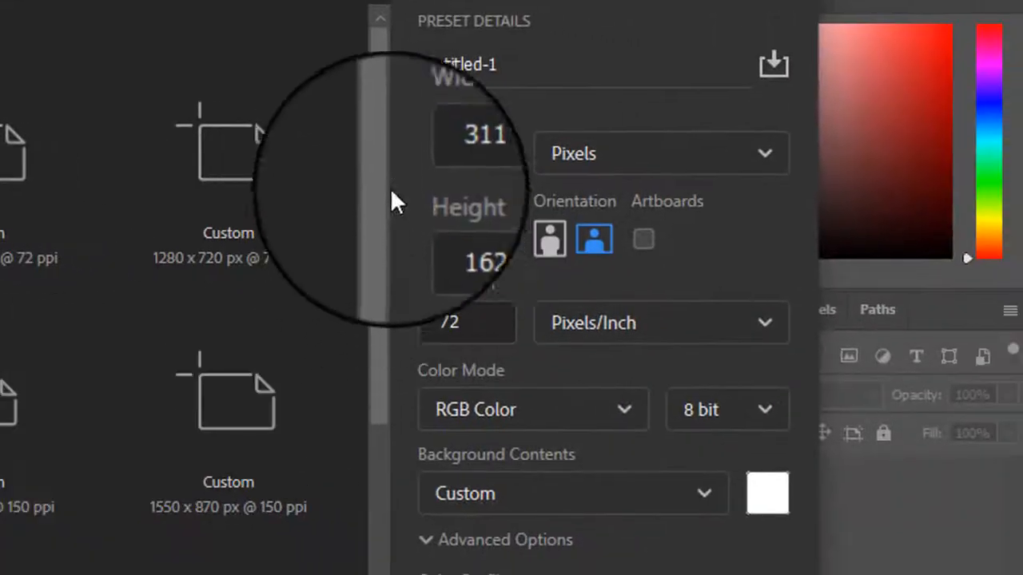
pyautogui.click(421, 152)
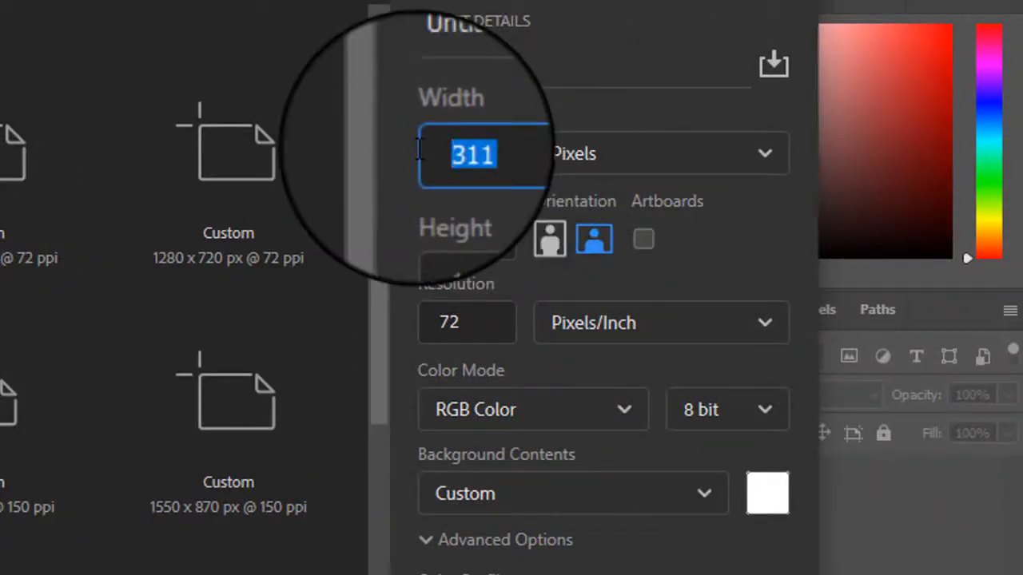
pyautogui.write('150')
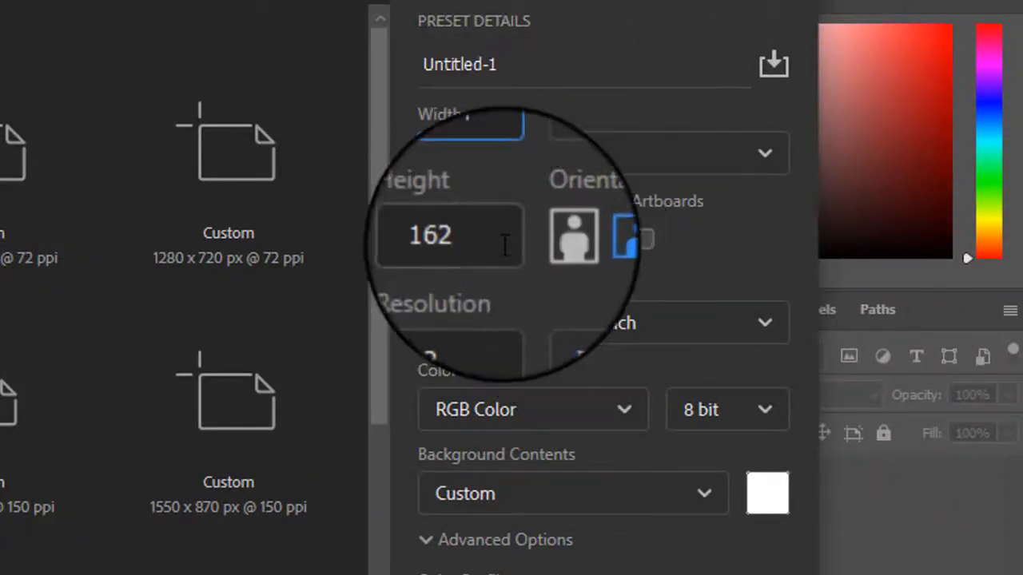
pyautogui.moveTo(500, 243); pyautogui.dragTo(398, 249)
pyautogui.write('1500')
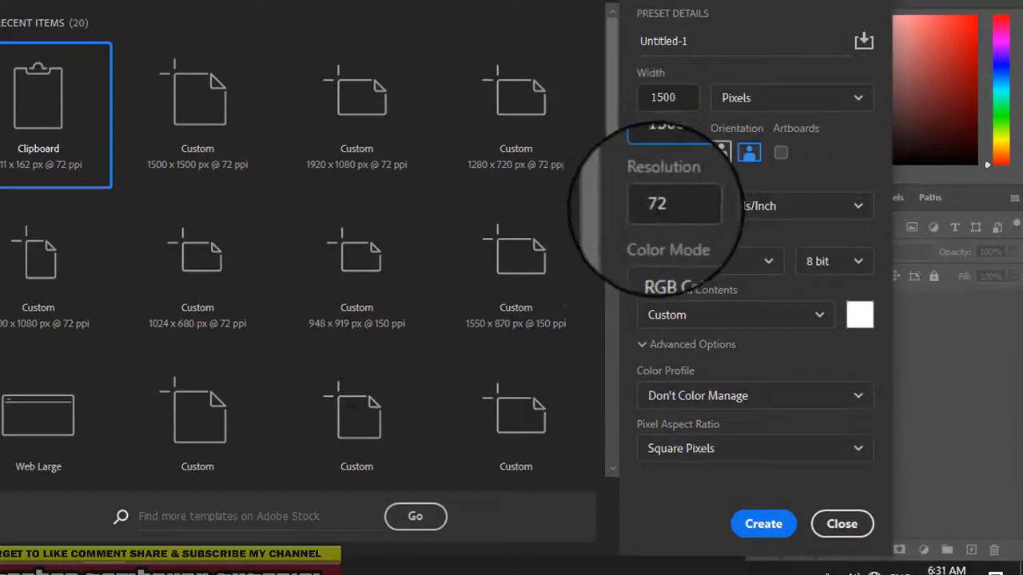
pyautogui.moveTo(687, 206); pyautogui.dragTo(640, 205)
pyautogui.write('150')
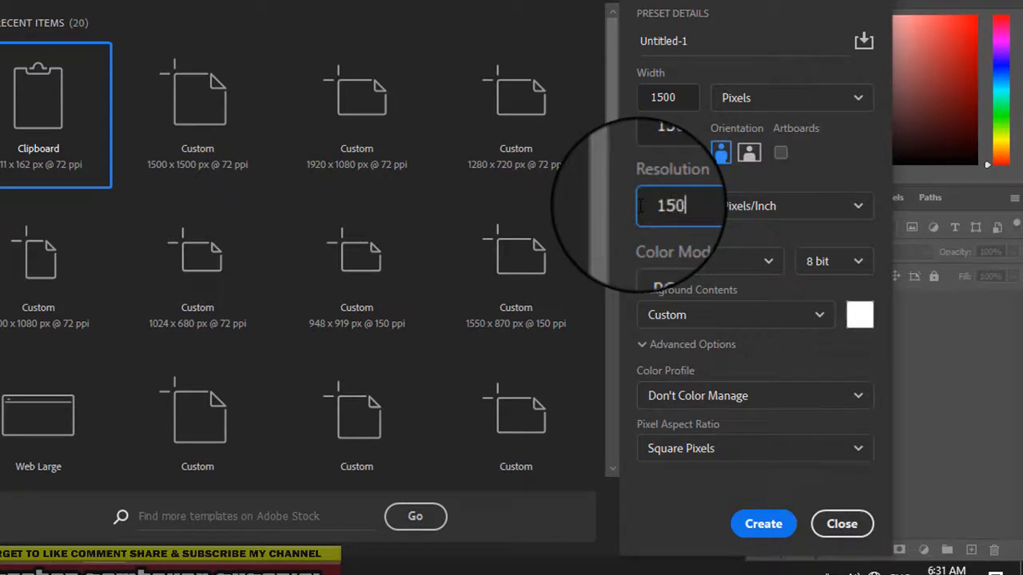
pyautogui.write('0')
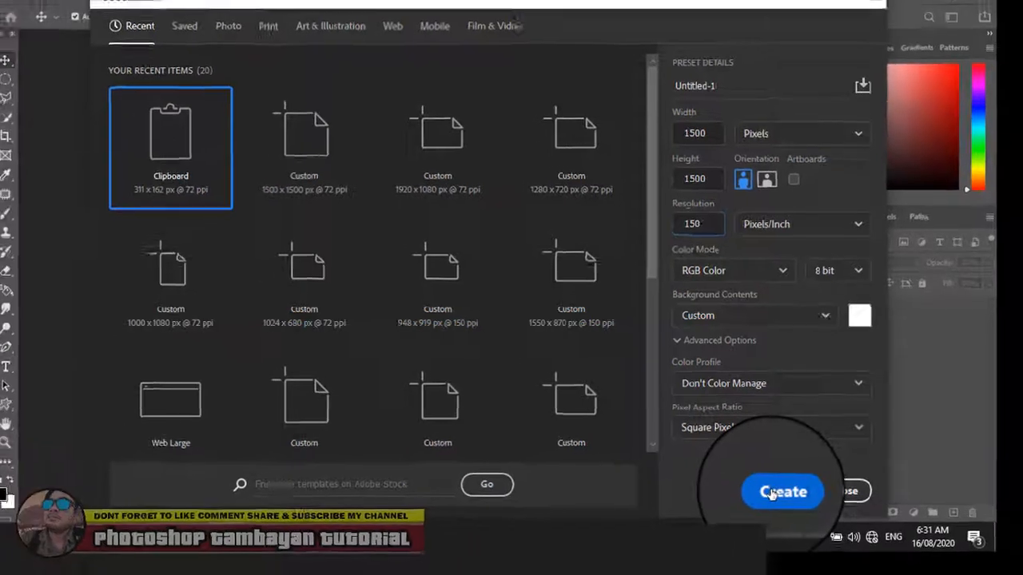
pyautogui.click(771, 493)
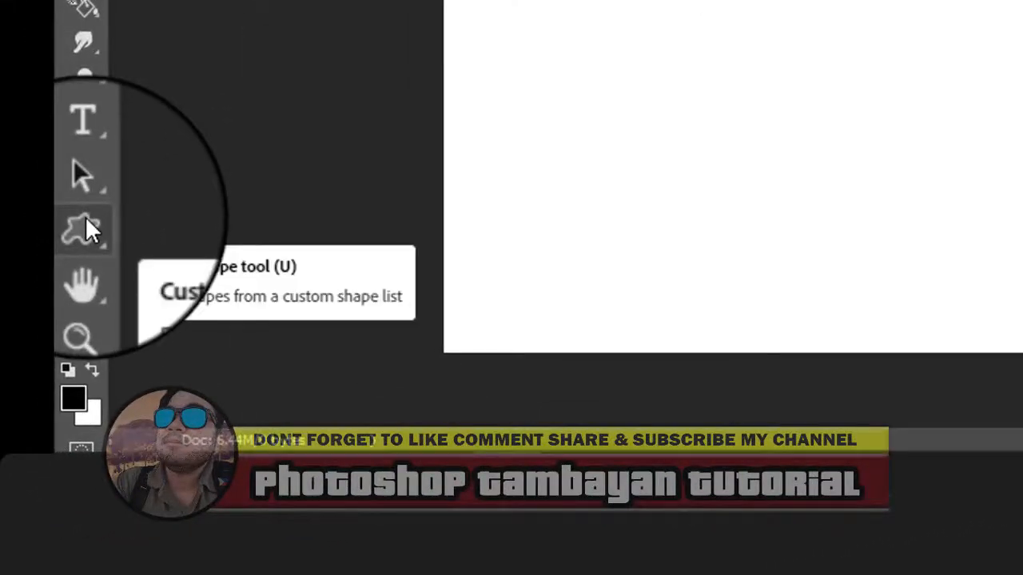
# - Draw a black circle about 1062 px in diameter with the Custom Shape tool over the canvas's upper-left area
pyautogui.click(85, 216)
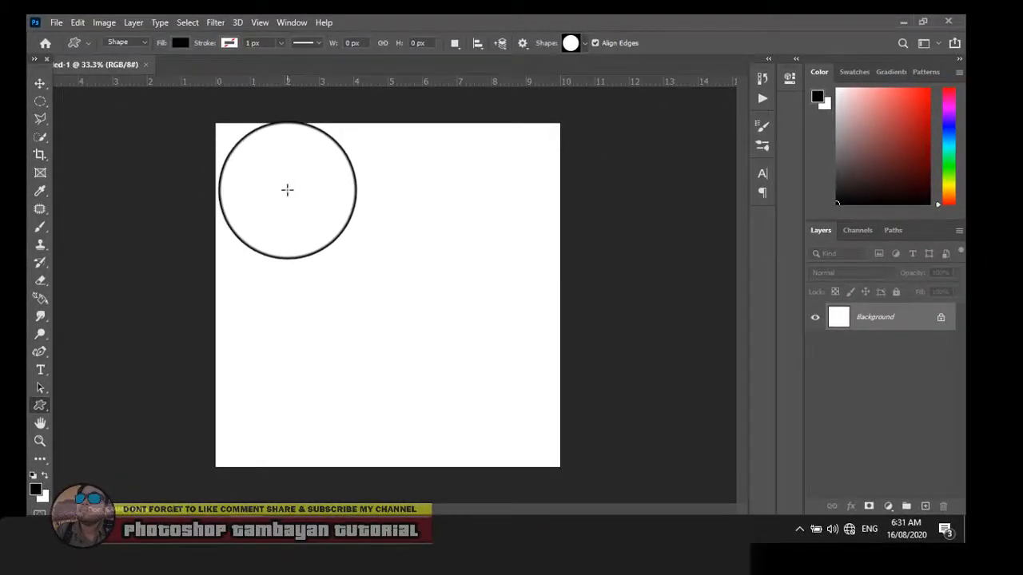
pyautogui.moveTo(276, 187); pyautogui.dragTo(348, 244)
pyautogui.hotkey('ctrl', 'z')
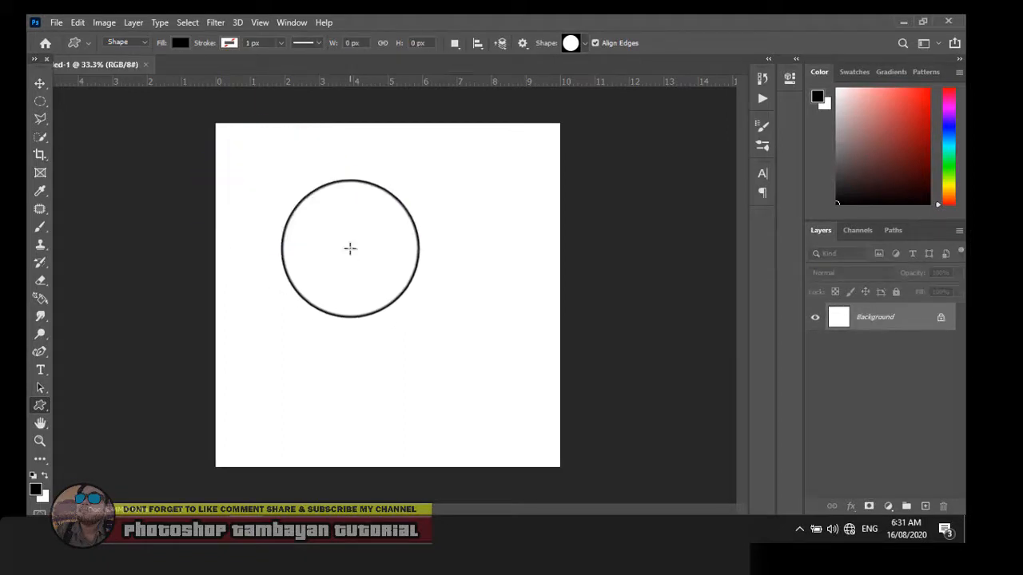
pyautogui.moveTo(280, 195); pyautogui.dragTo(403, 317)
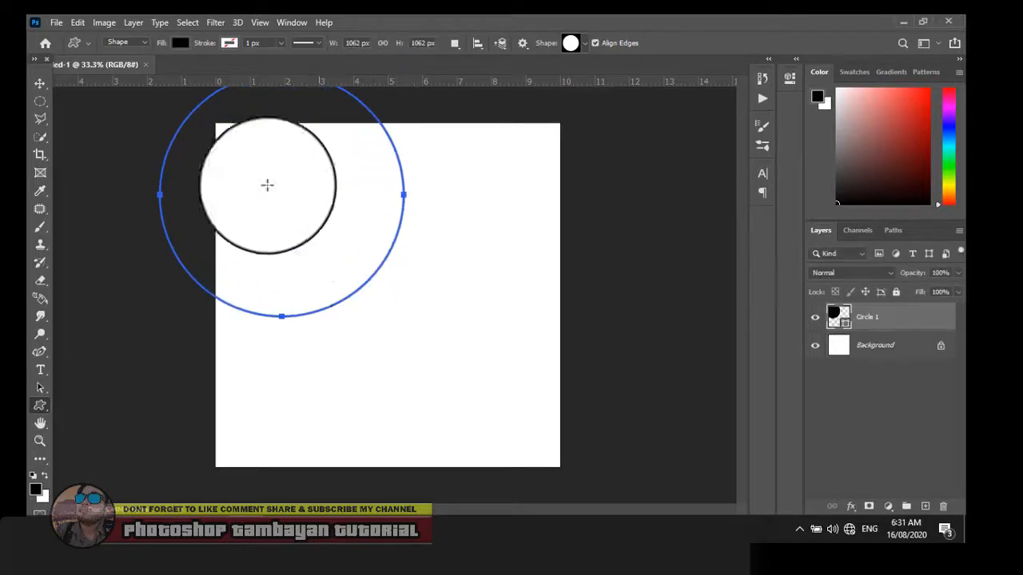
# - Move the black circle to the middle of the canvas and enlarge it to leave a narrow white margin around it
pyautogui.click(39, 86)
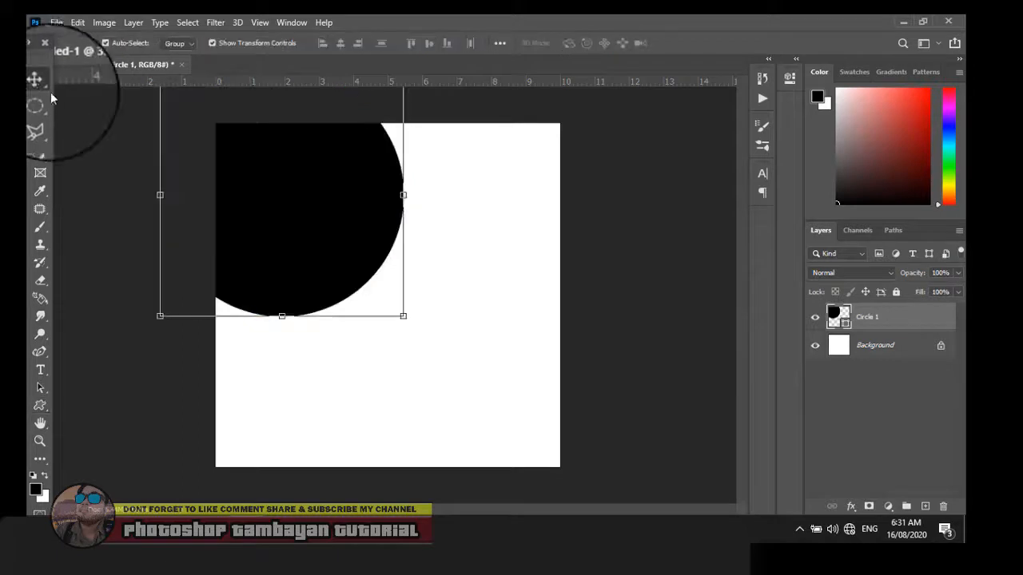
pyautogui.moveTo(317, 189); pyautogui.dragTo(413, 283)
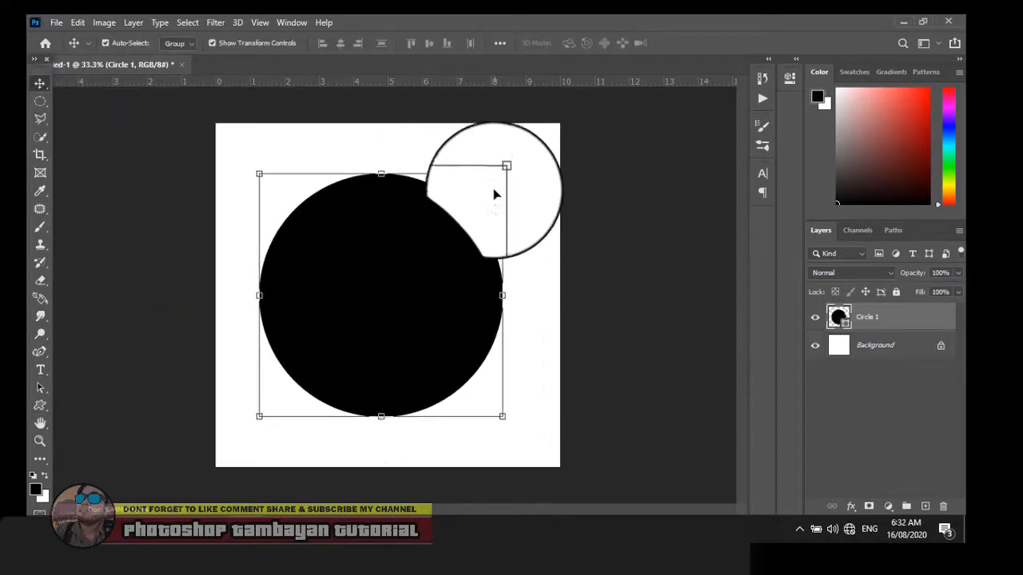
pyautogui.moveTo(501, 173); pyautogui.dragTo(528, 147)
pyautogui.moveTo(256, 415); pyautogui.dragTo(243, 434)
pyautogui.press('Return')
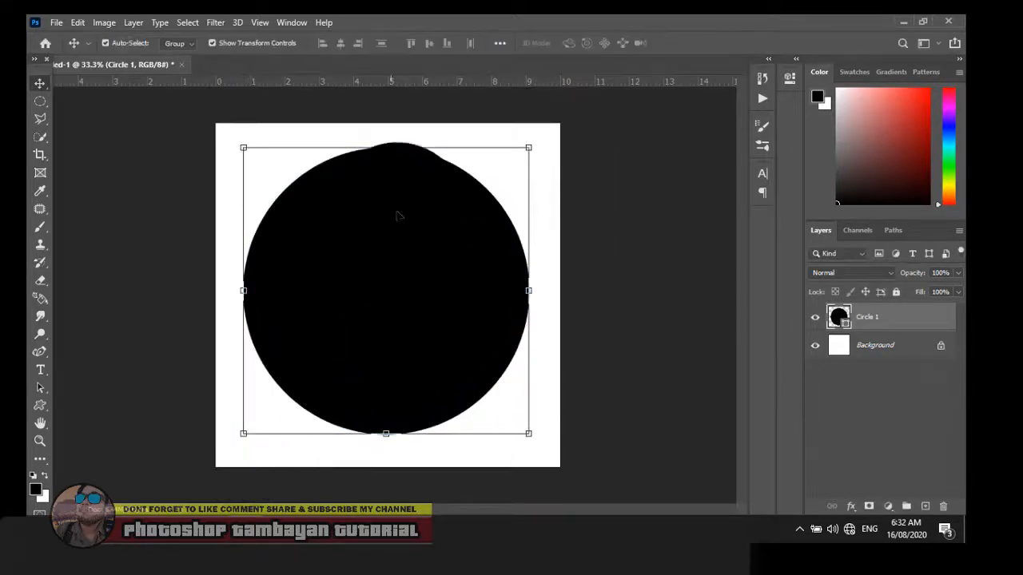
pyautogui.moveTo(399, 214)
pyautogui.mouseDown()
pyautogui.moveTo(406, 224)
pyautogui.moveTo(399, 216)
pyautogui.mouseUp()
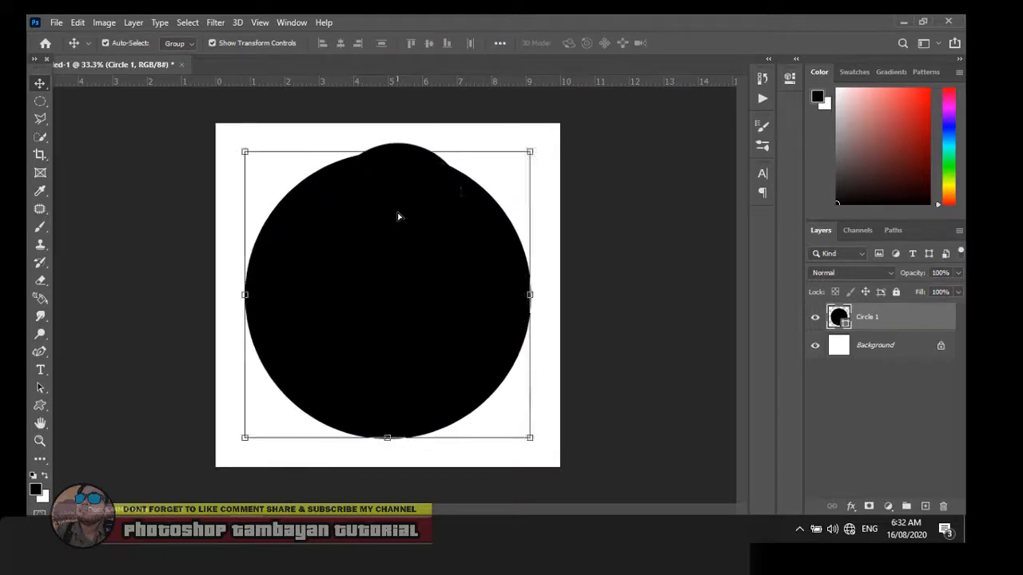
# - Add the text PHOTOGRAPHY along the circle's outline, starting at its left edge and replacing the placeholder text
pyautogui.click(41, 371)
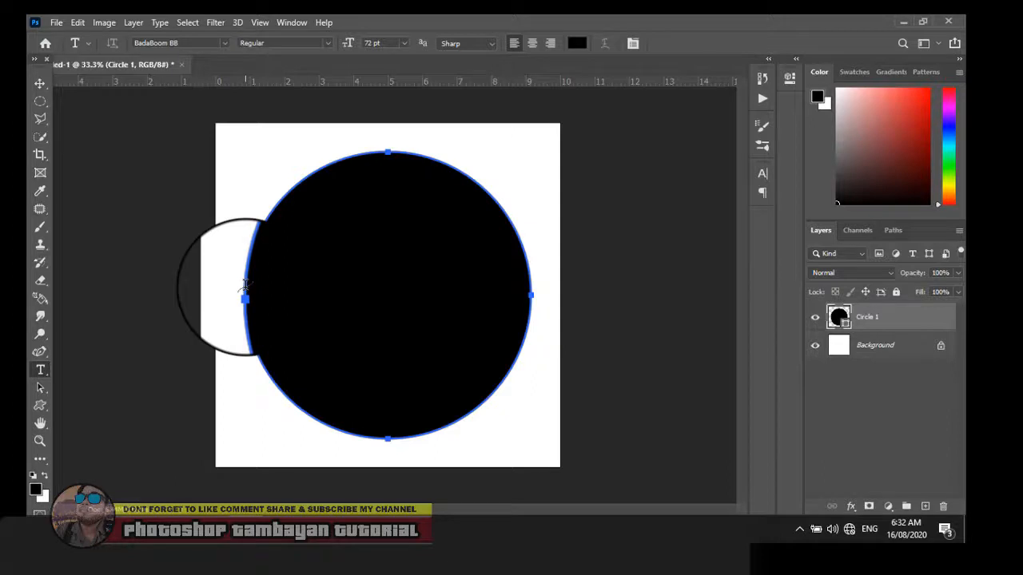
pyautogui.scroll(6, 244, 286)
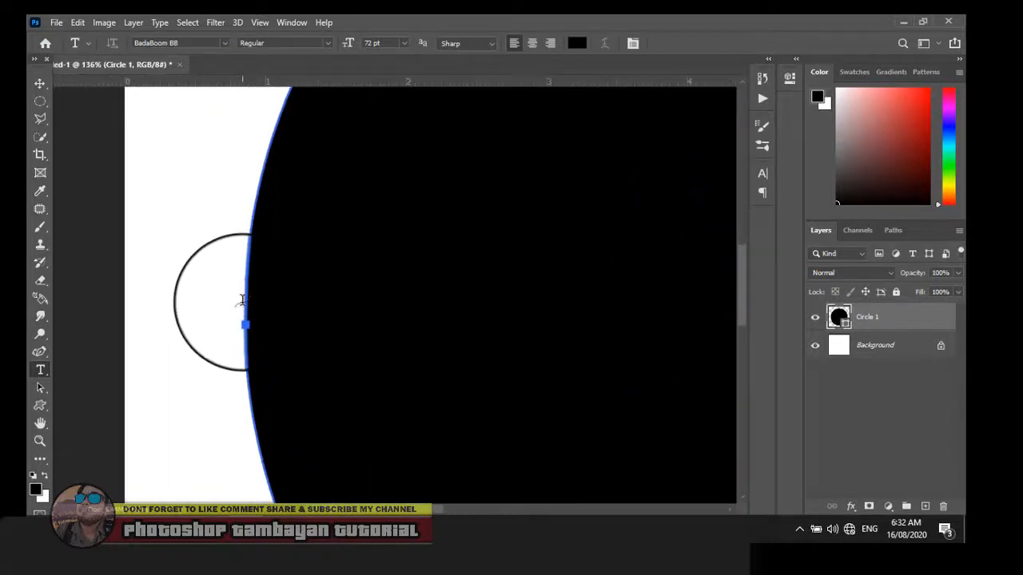
pyautogui.click(242, 300)
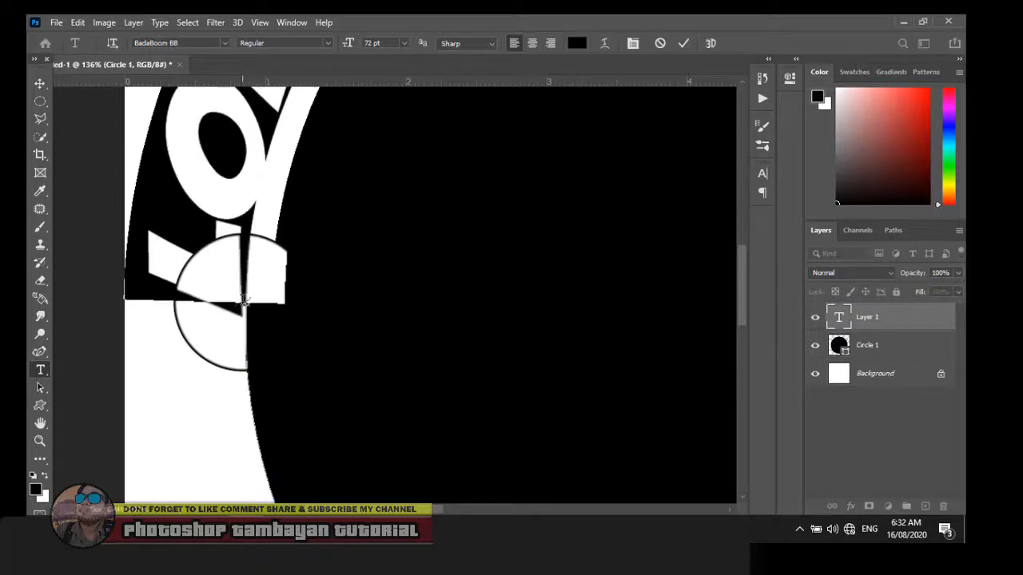
pyautogui.scroll(-5, 242, 300)
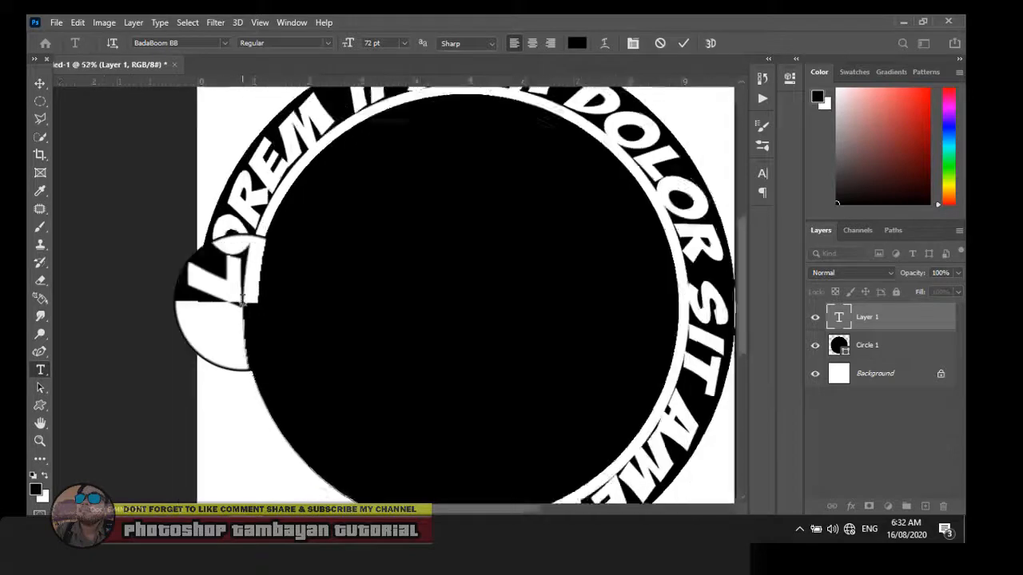
pyautogui.scroll(-3, 242, 300)
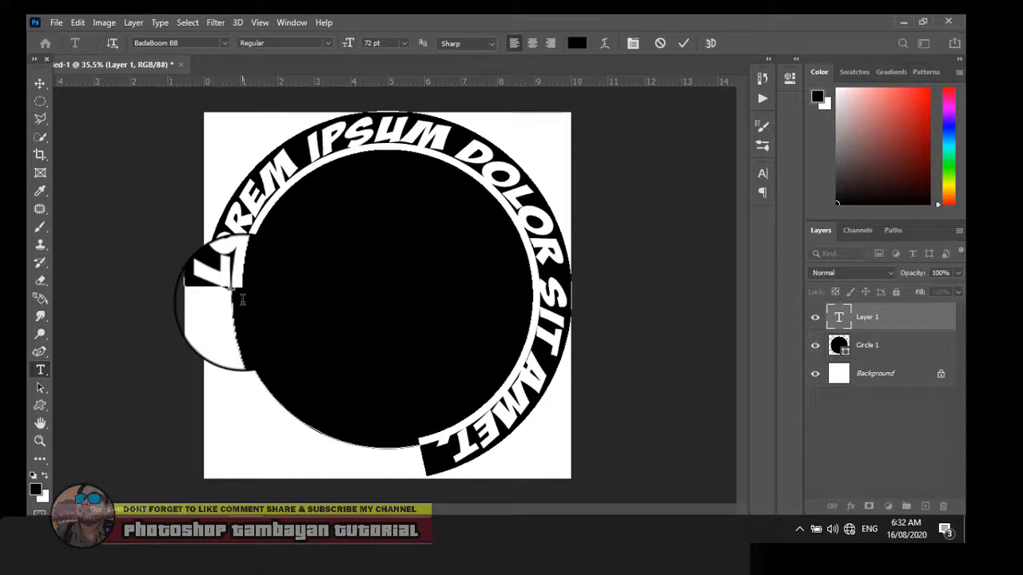
pyautogui.press('BackSpace')
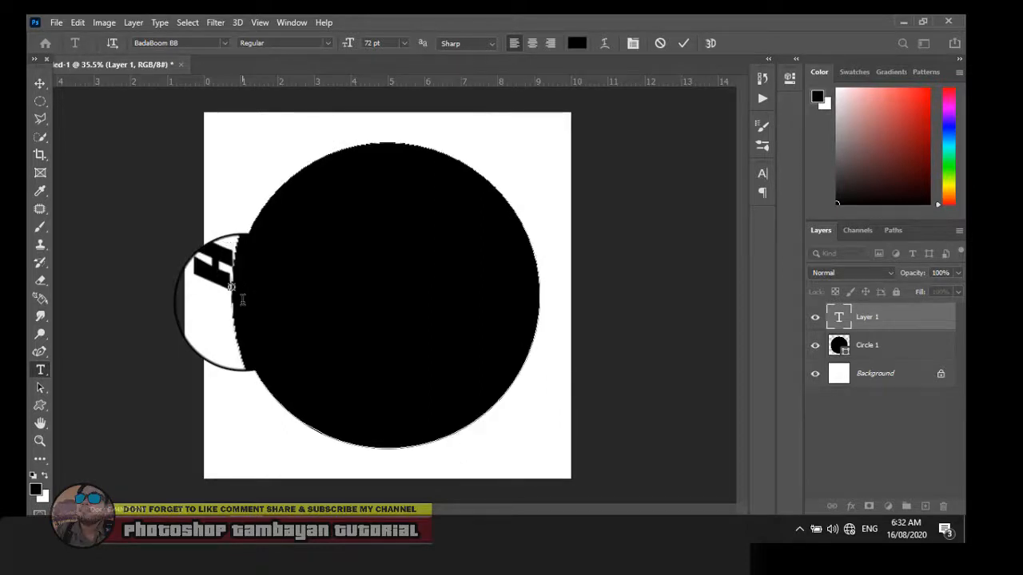
pyautogui.press('BackSpace')
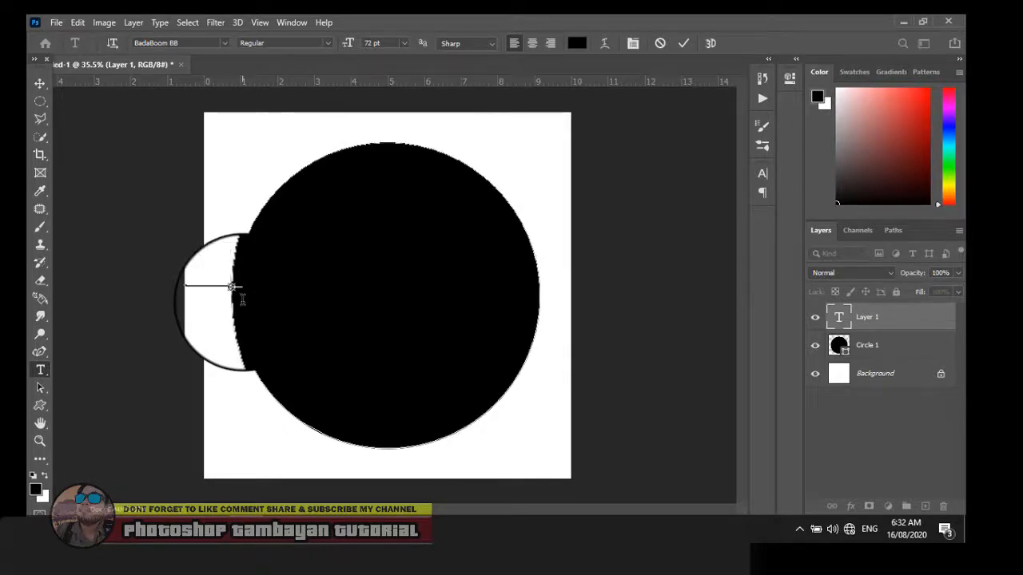
pyautogui.write('PLOT')
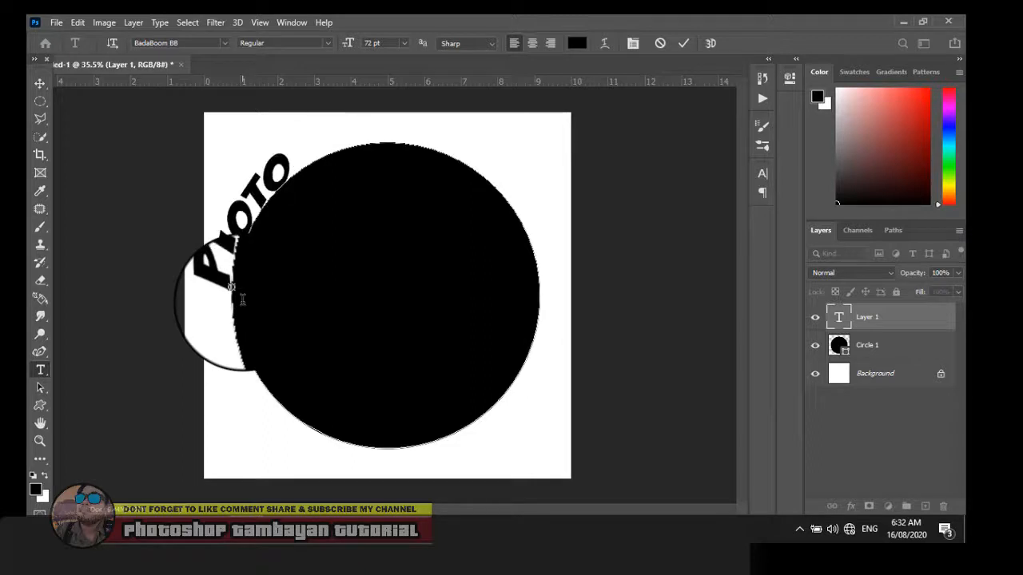
pyautogui.write('OGRA')
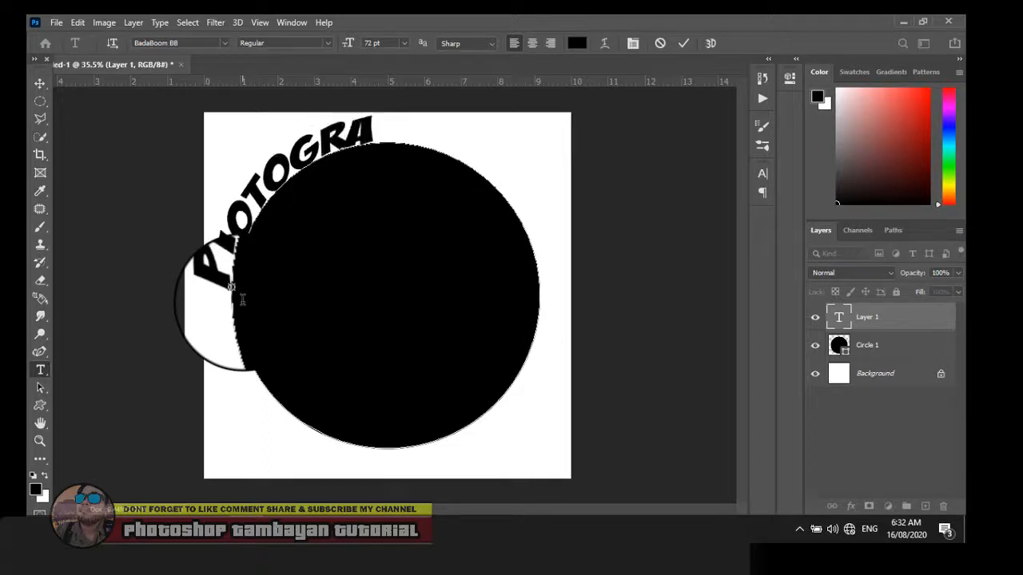
pyautogui.write('PHY')
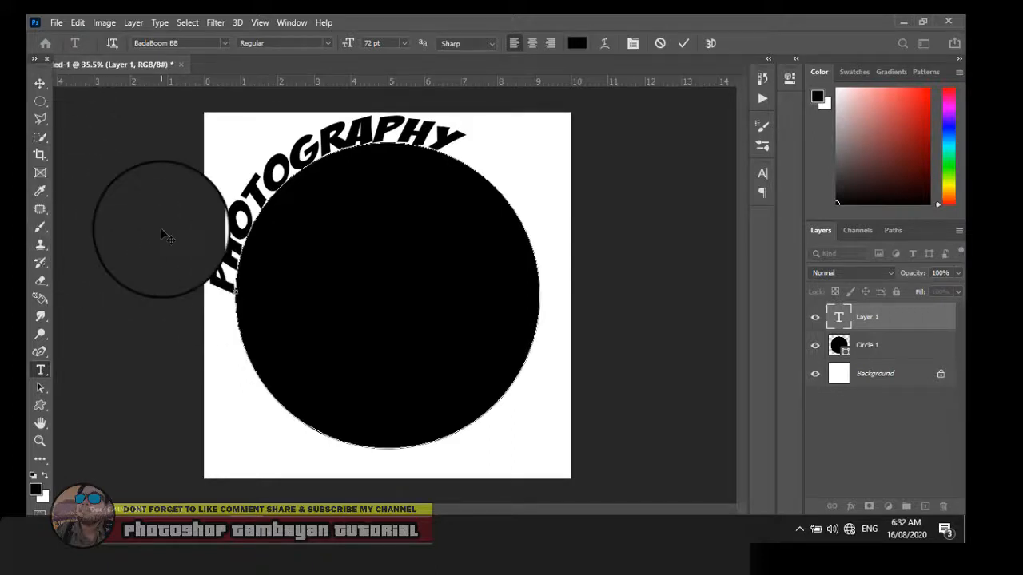
# - Set the whole PHOTOGRAPHY text to 48 pt in the Armalite Rifle font, commit it and deselect the layer
pyautogui.press('ctrl')
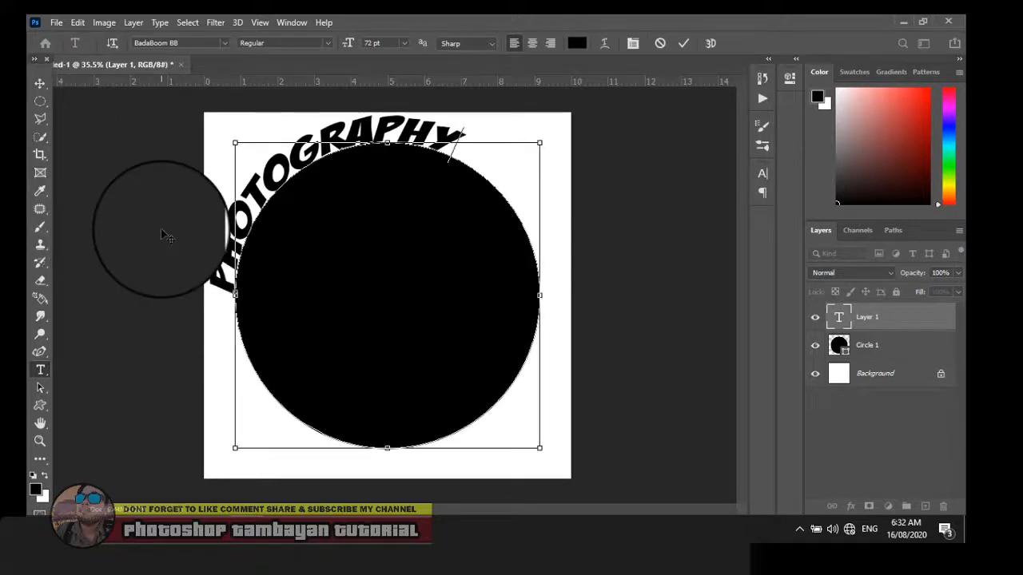
pyautogui.hotkey('ctrl', 'a')
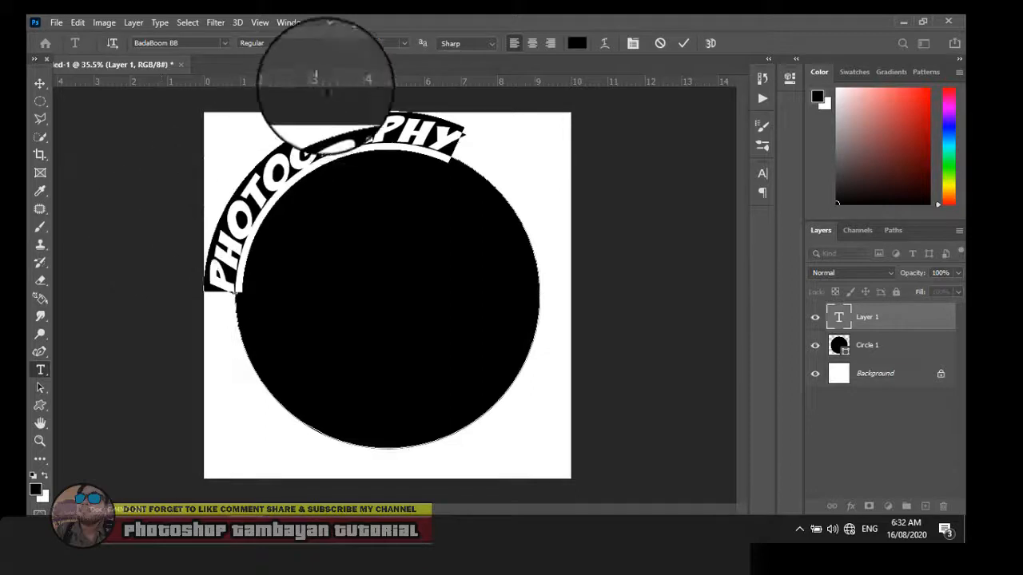
pyautogui.click(404, 45)
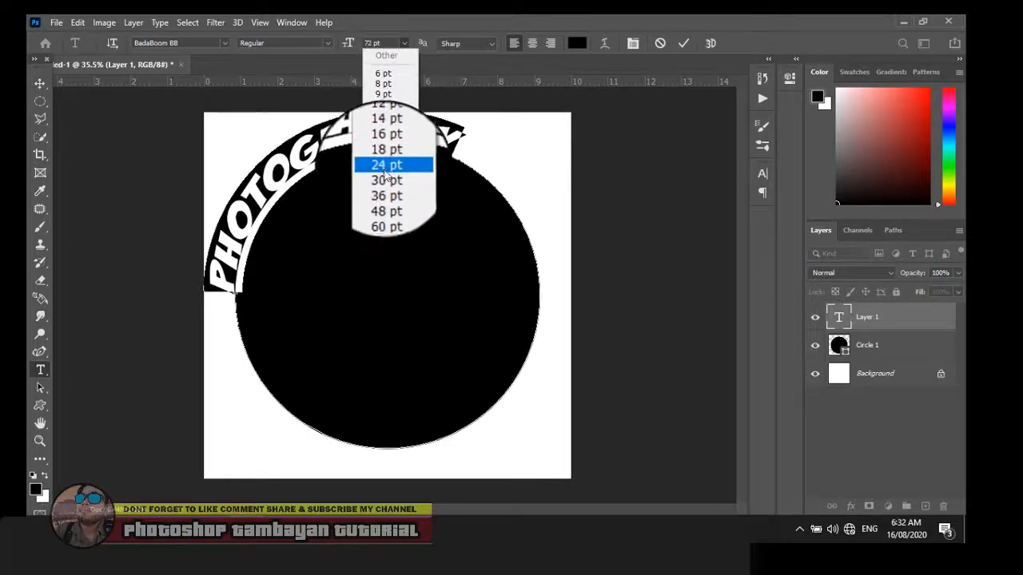
pyautogui.click(385, 198)
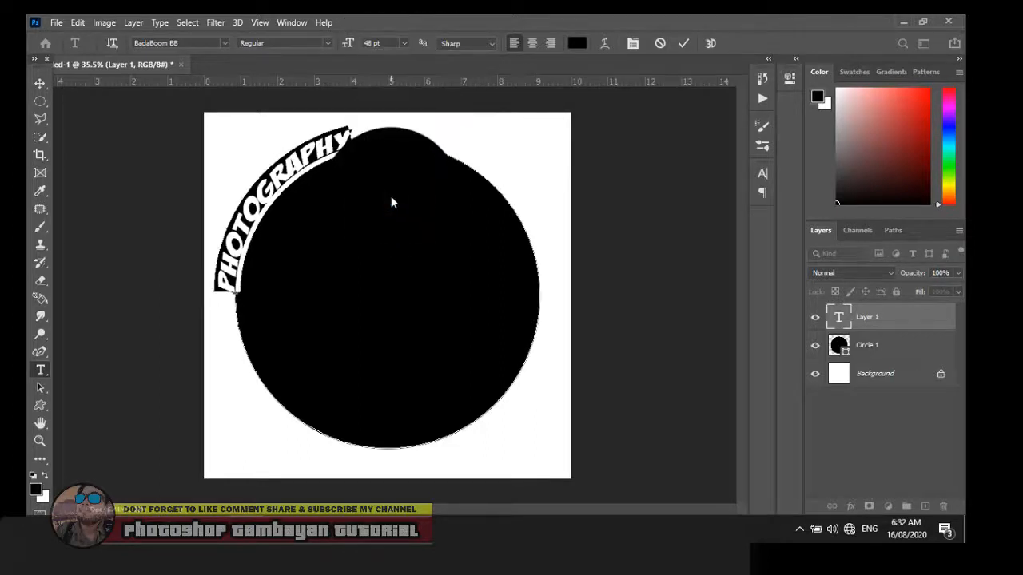
pyautogui.click(223, 43)
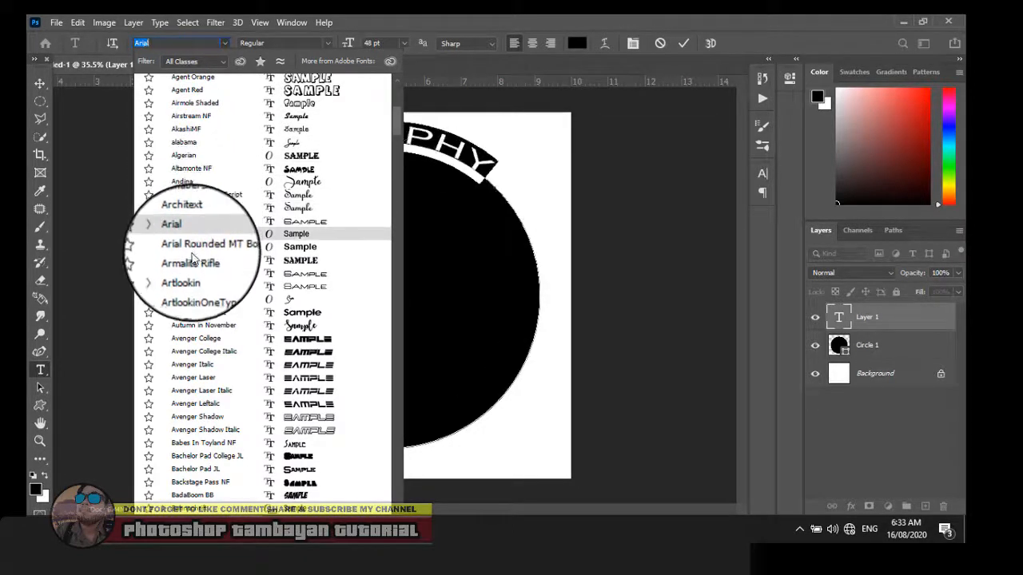
pyautogui.click(190, 262)
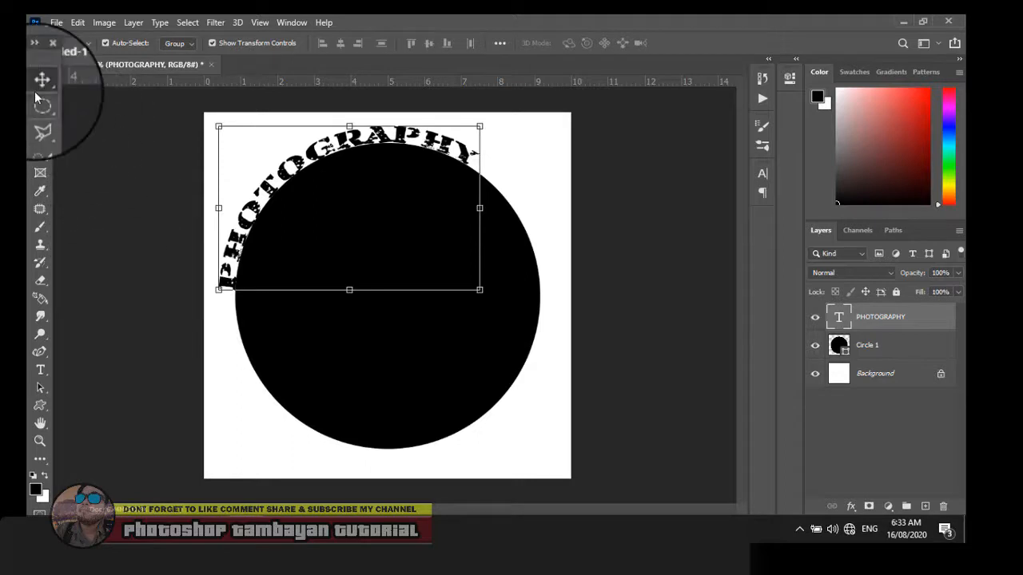
pyautogui.click(89, 137)
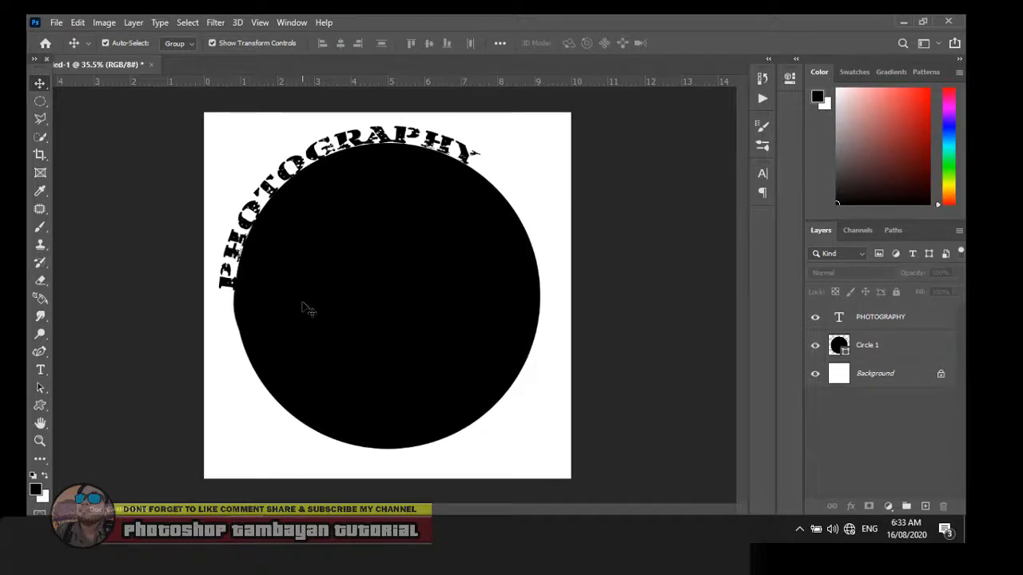
# - Switch to the Photos app to view the picture DSCF4430.JPG
pyautogui.moveTo(303, 306); pyautogui.dragTo(289, 341)
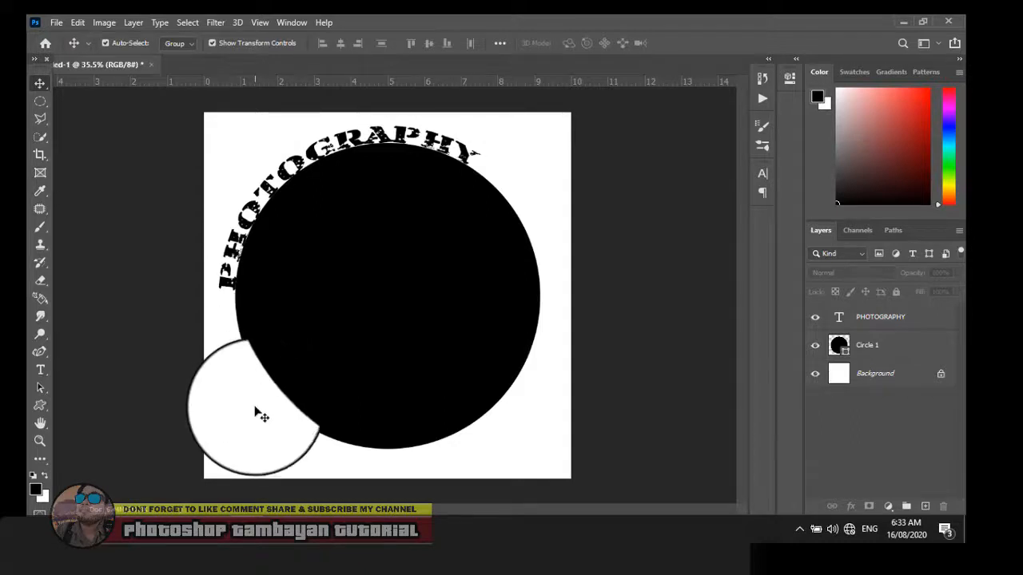
pyautogui.moveTo(318, 528)
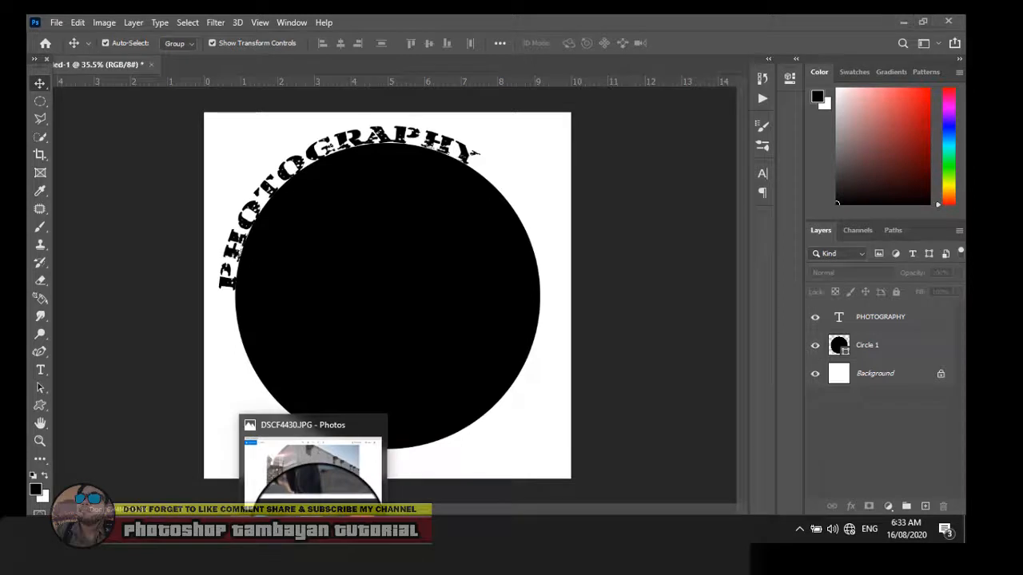
pyautogui.click(312, 467)
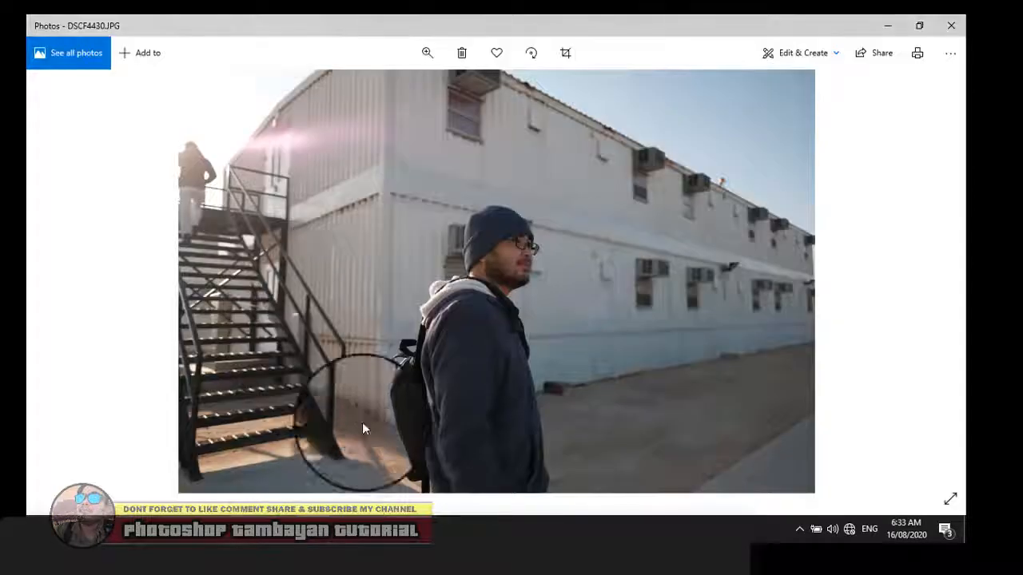
# - Open the picture DSCF4430.JPG from the Photos app in Photoshop
pyautogui.rightClick(463, 241)
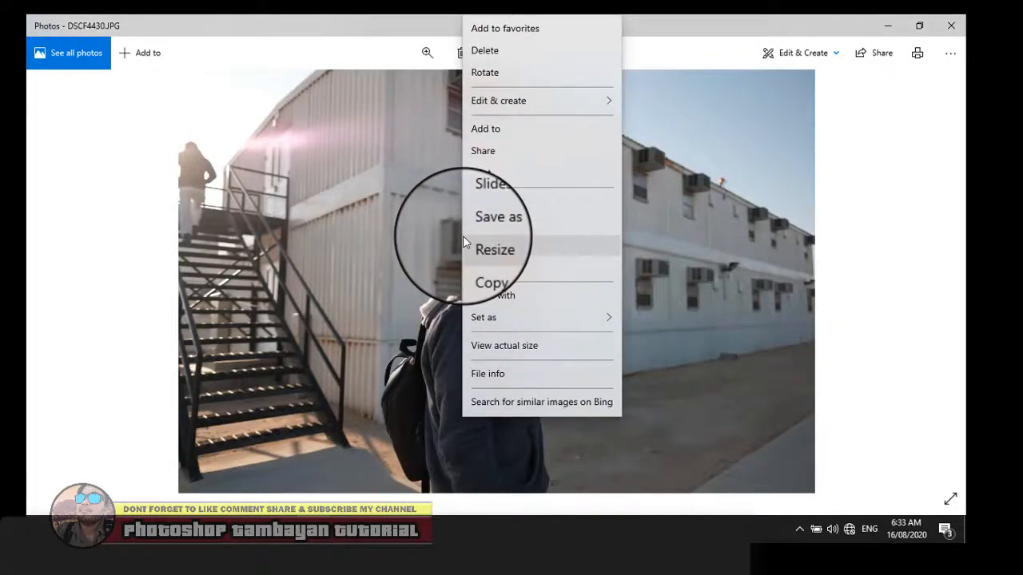
pyautogui.click(494, 297)
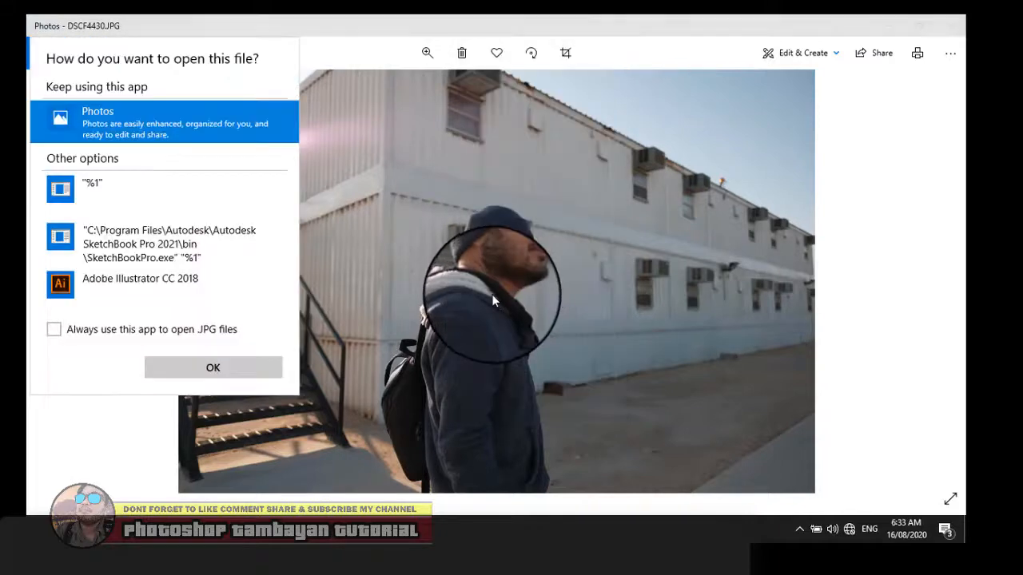
pyautogui.scroll(-1, 116, 257)
pyautogui.doubleClick(92, 297)
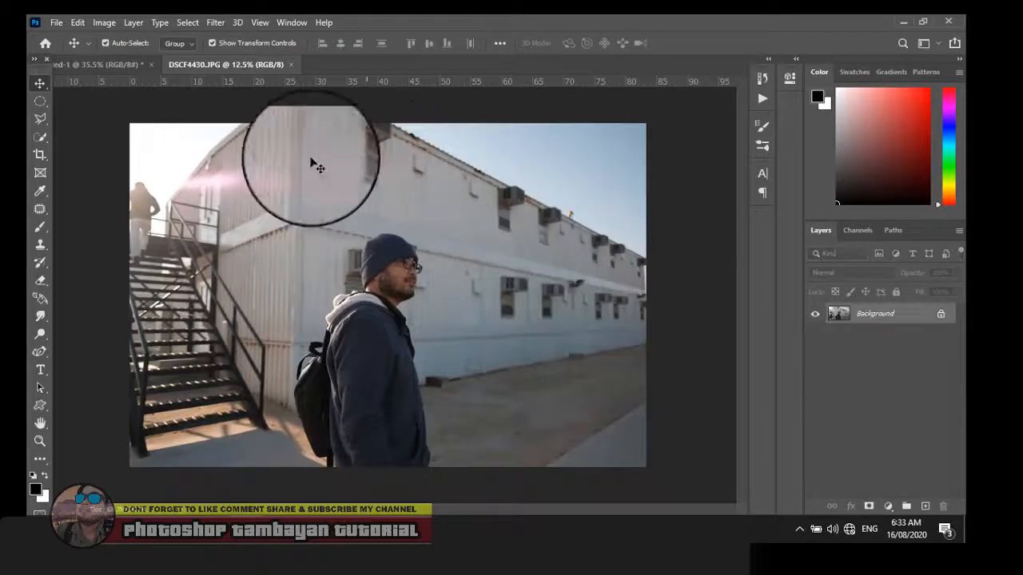
# - Make a rectangular marquee selection around the man's head and shoulders in the DSCF4430.JPG photo
pyautogui.rightClick(41, 103)
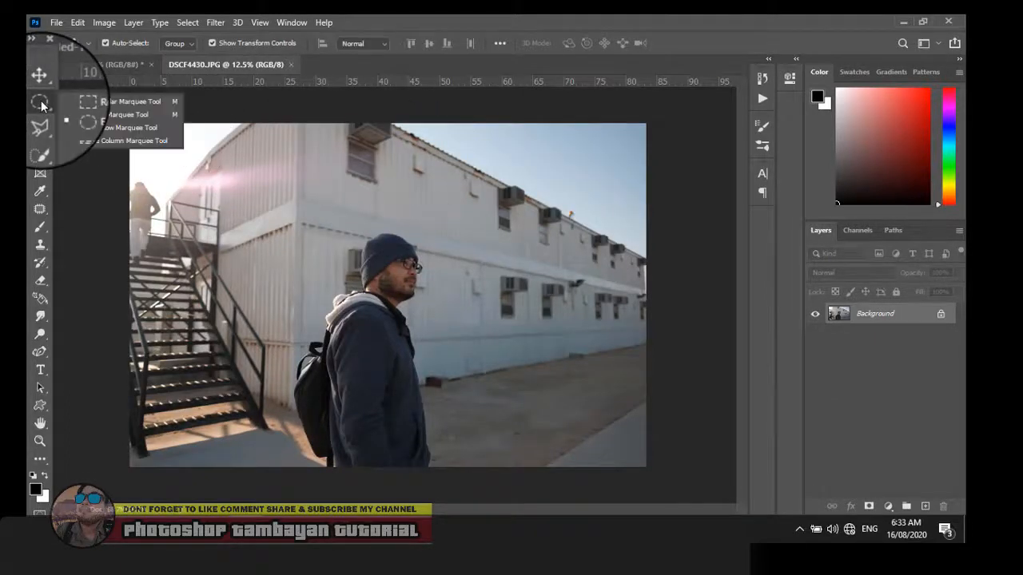
pyautogui.click(105, 102)
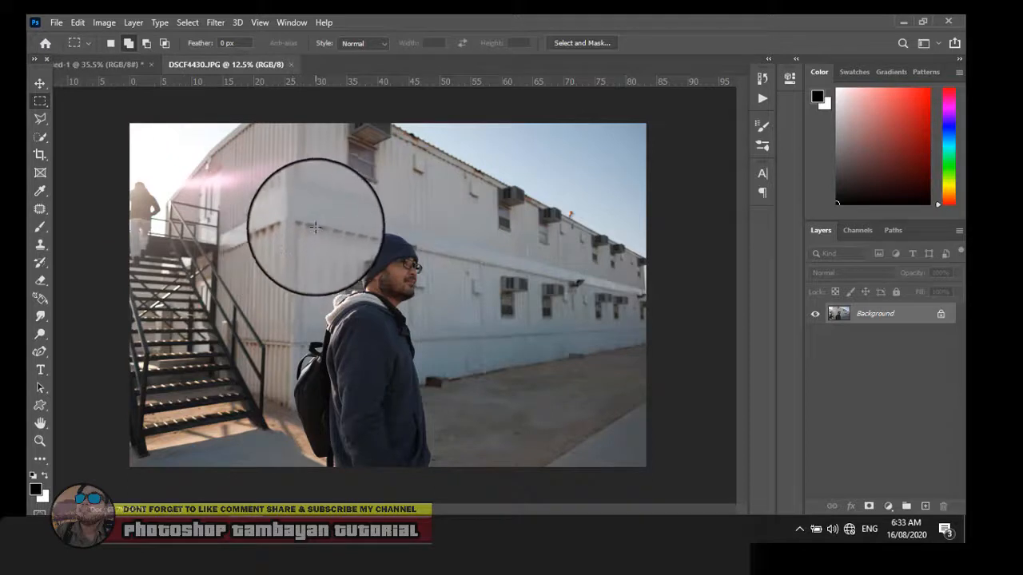
pyautogui.moveTo(308, 216); pyautogui.dragTo(455, 332)
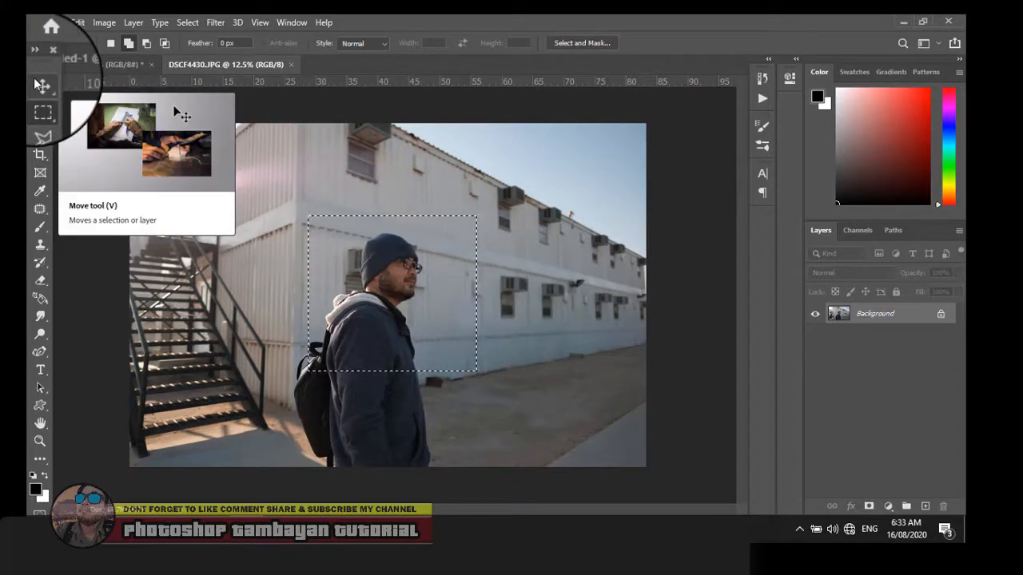
# - Copy the selected portrait area into the PHOTOGRAPHY circle document, pasting it directly above the black circle layer
pyautogui.click(116, 63)
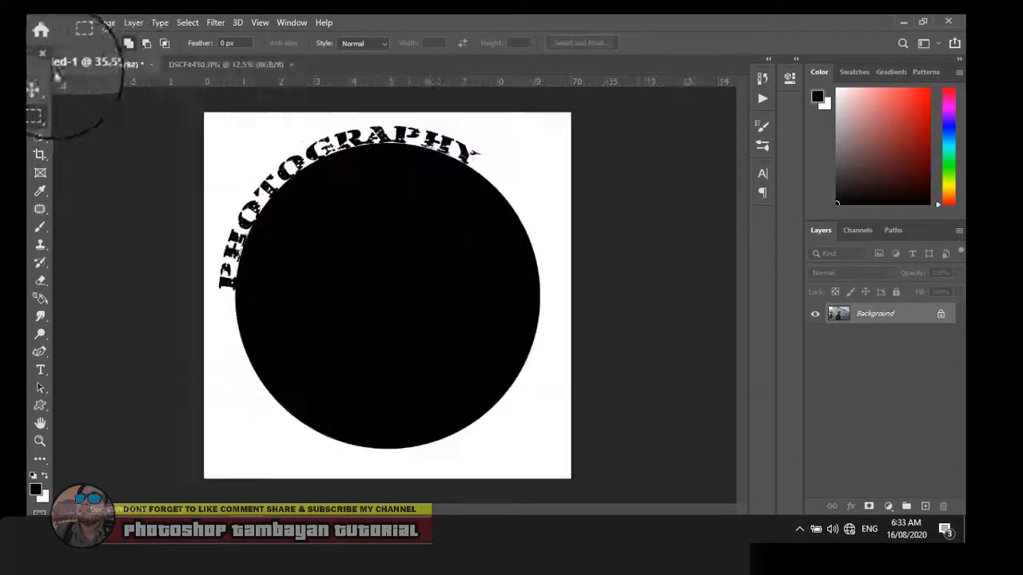
pyautogui.click(39, 83)
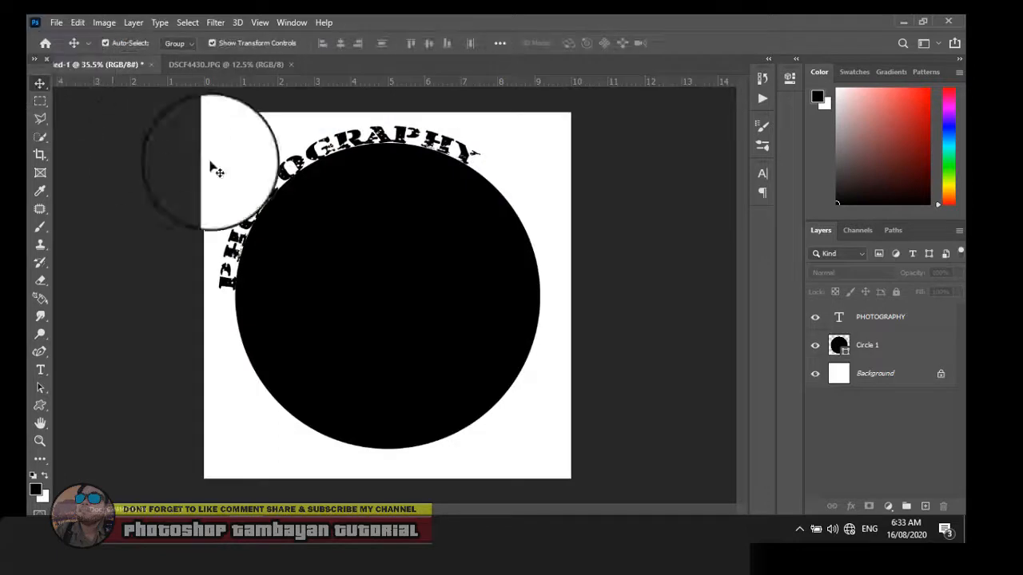
pyautogui.click(500, 334)
pyautogui.hotkey('ctrl', 'v')
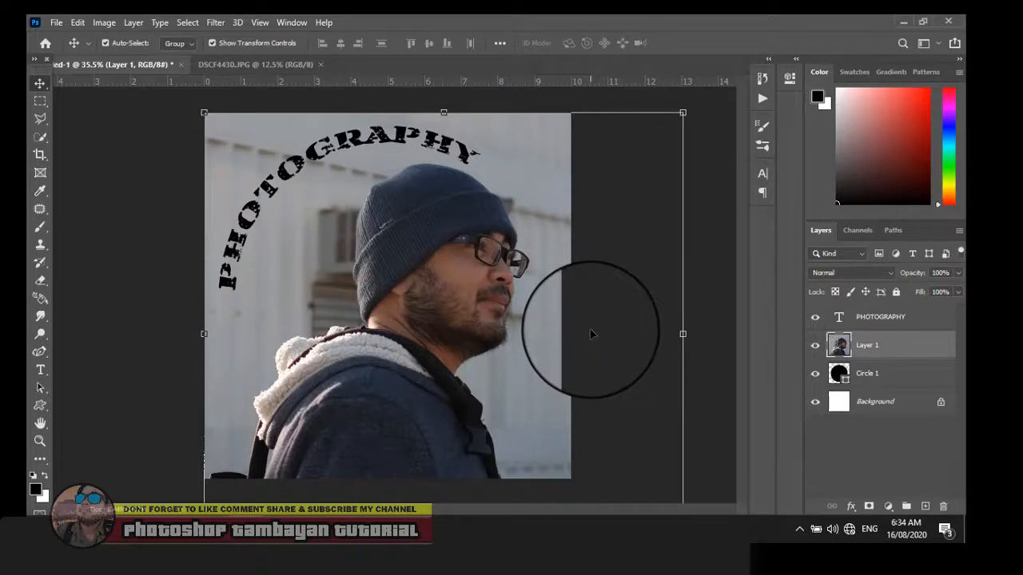
# - Clip the pasted portrait layer to the black circle and shift the portrait to the left inside it
pyautogui.keyDown('alt'); pyautogui.click(915, 357); pyautogui.keyUp('alt')
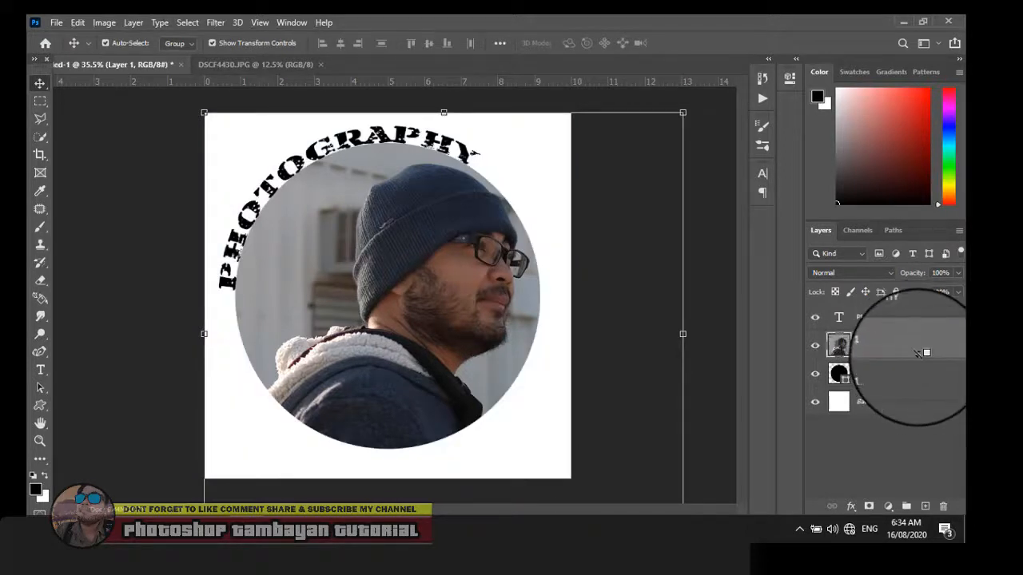
pyautogui.keyDown('alt'); pyautogui.click(918, 352); pyautogui.keyUp('alt')
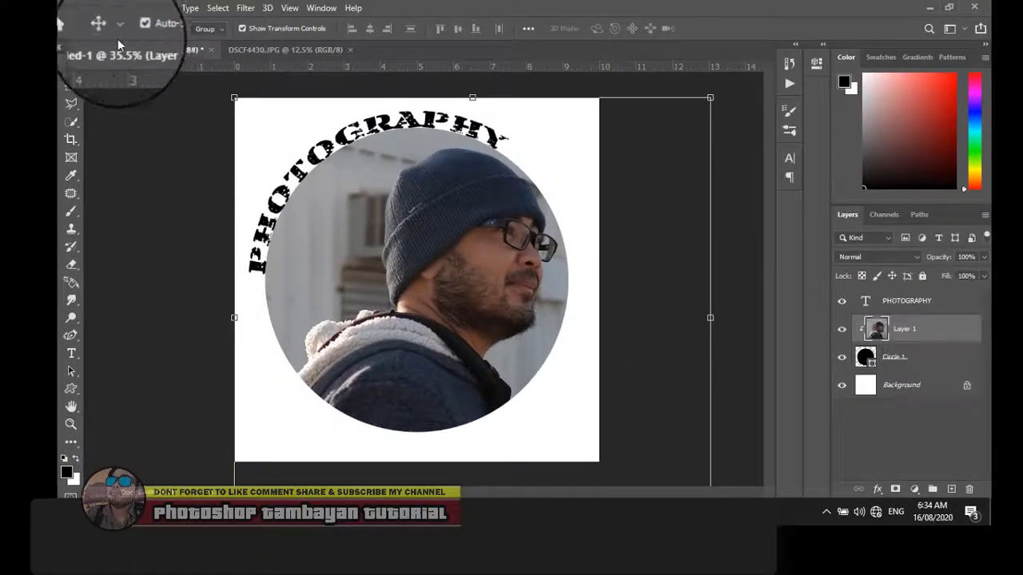
pyautogui.click(486, 232)
pyautogui.moveTo(484, 229); pyautogui.dragTo(480, 252)
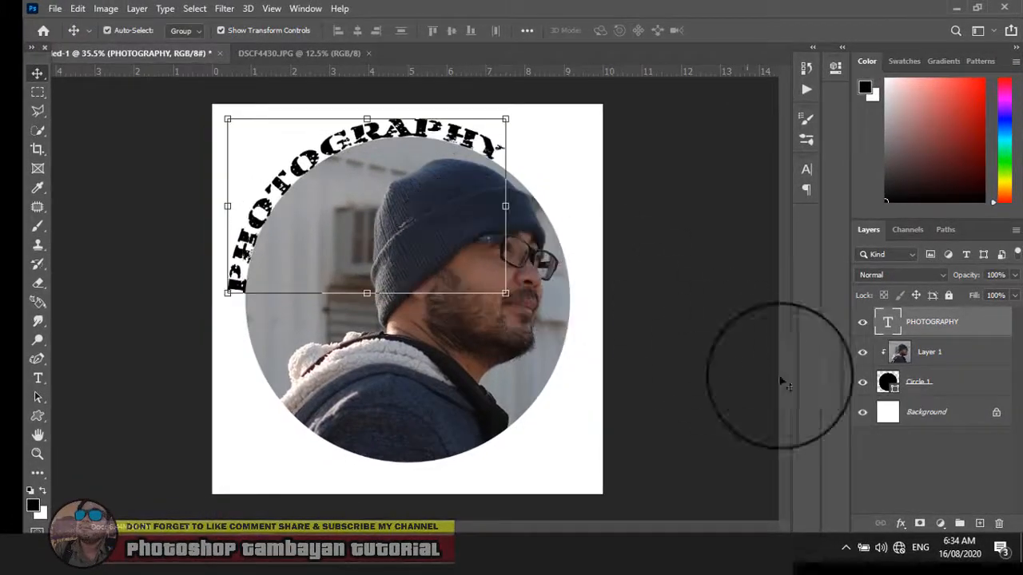
pyautogui.click(958, 354)
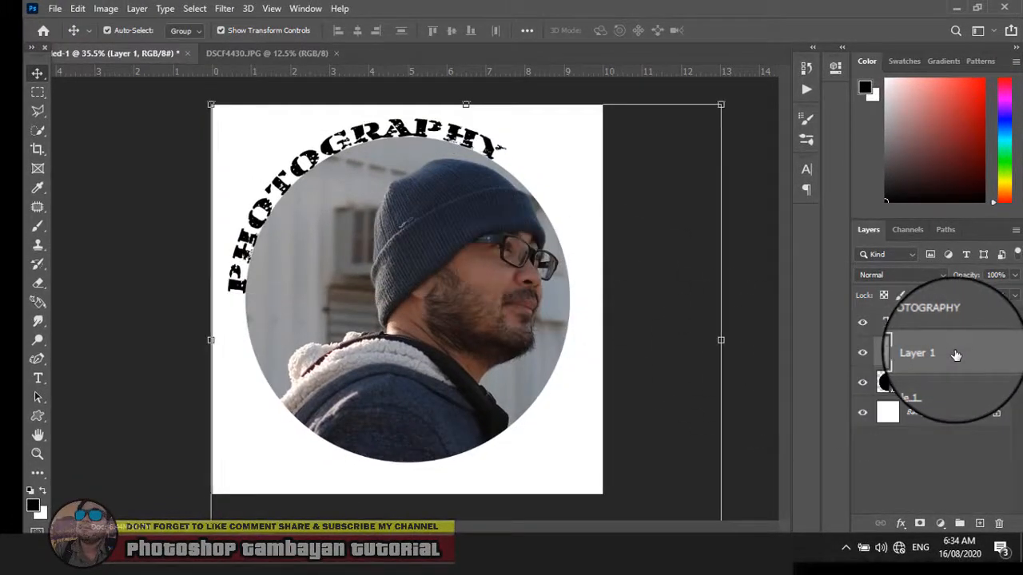
pyautogui.moveTo(506, 319); pyautogui.dragTo(460, 323)
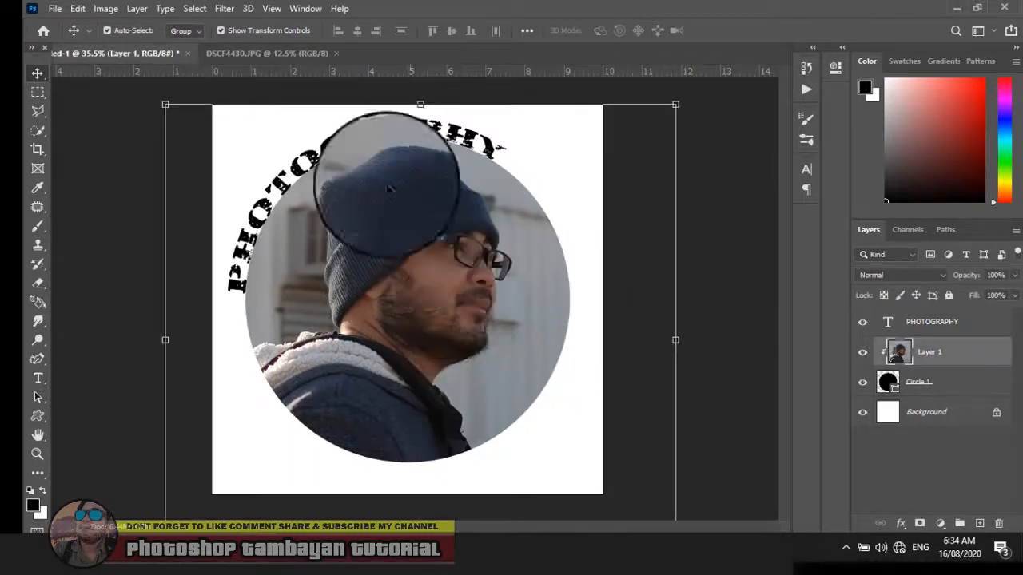
pyautogui.click(99, 10)
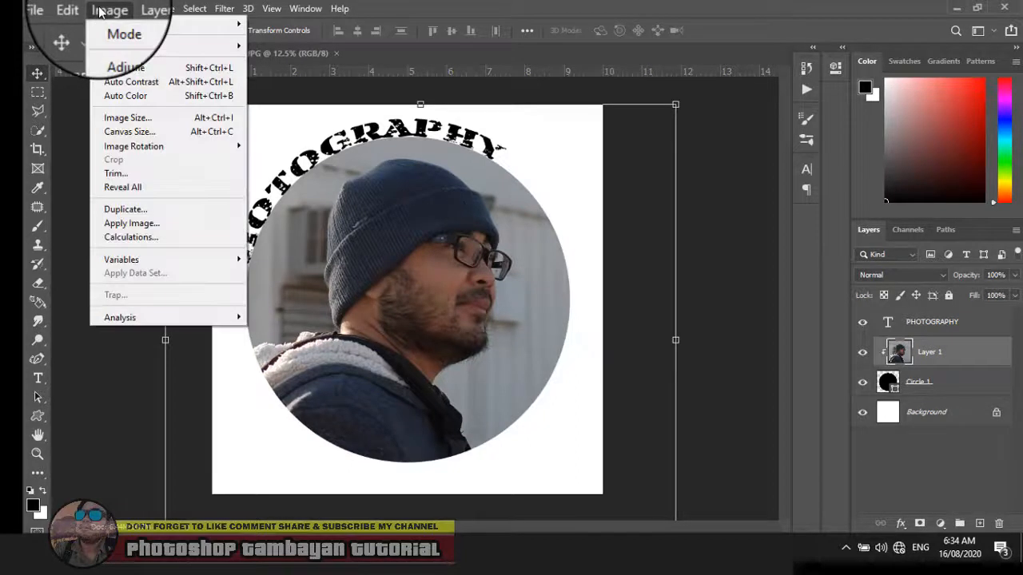
pyautogui.click(122, 69)
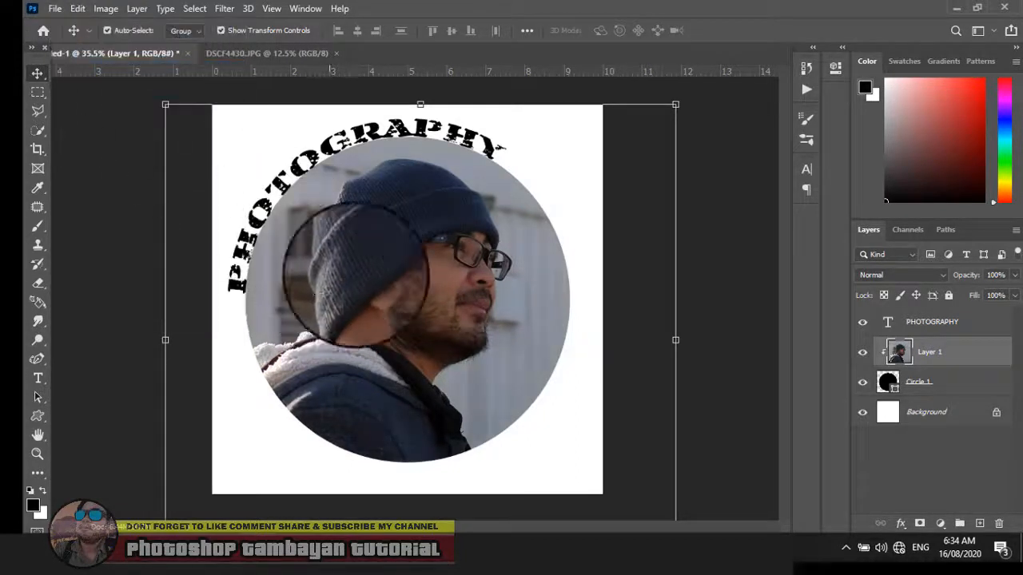
pyautogui.click(731, 245)
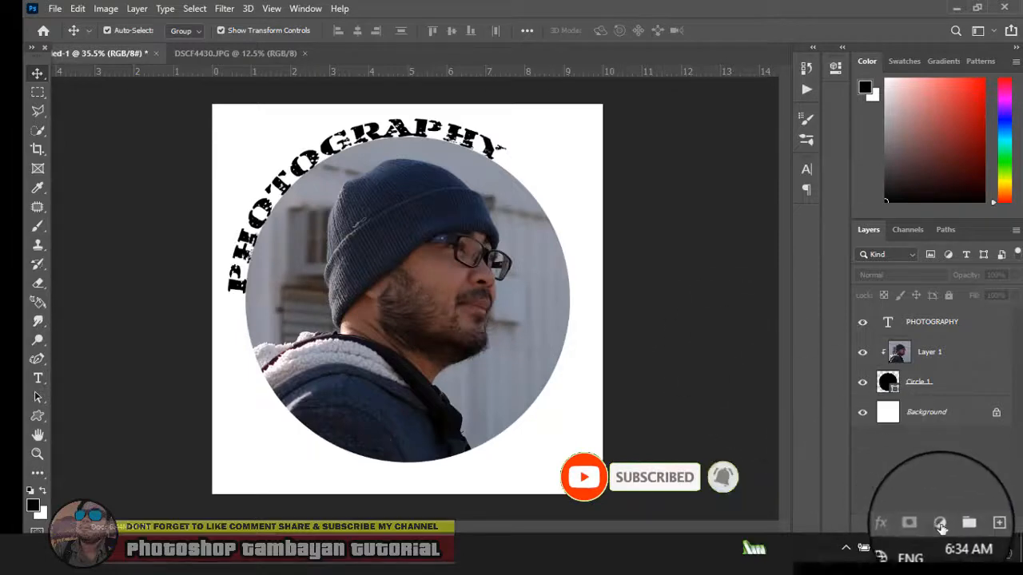
# - Add a Black & White adjustment layer with the default preset directly above the portrait layer
pyautogui.click(955, 353)
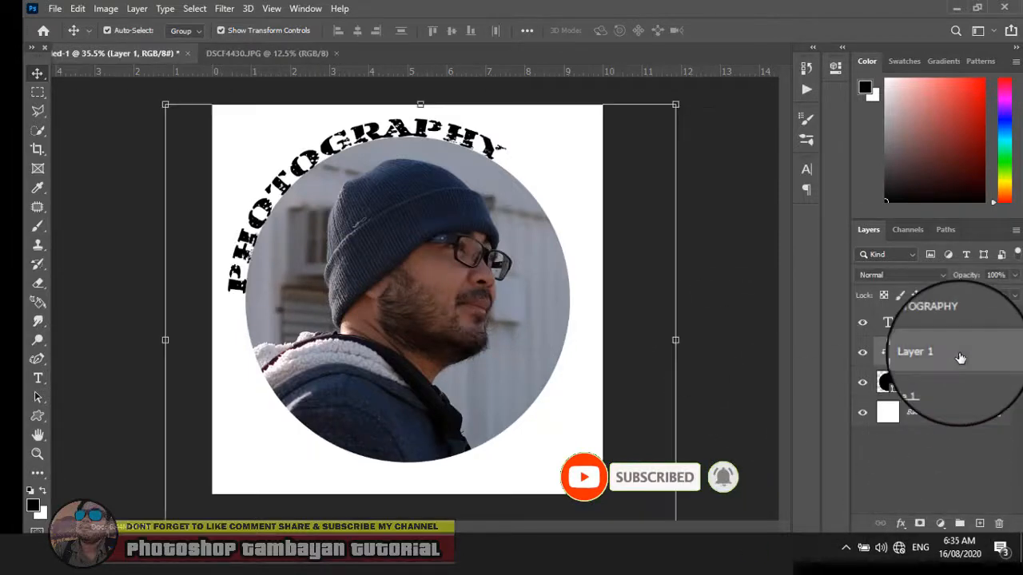
pyautogui.click(939, 523)
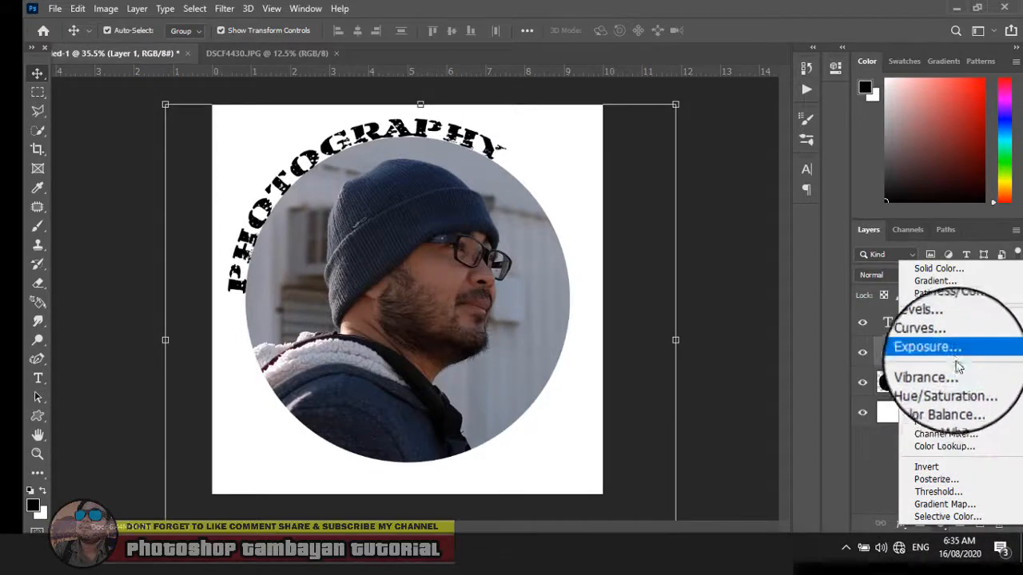
pyautogui.click(957, 414)
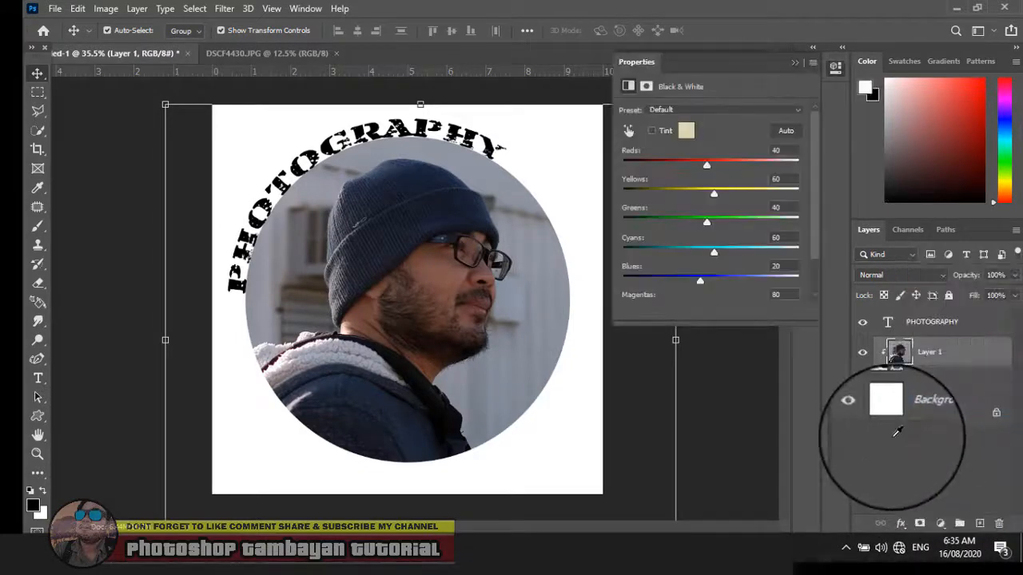
pyautogui.click(795, 61)
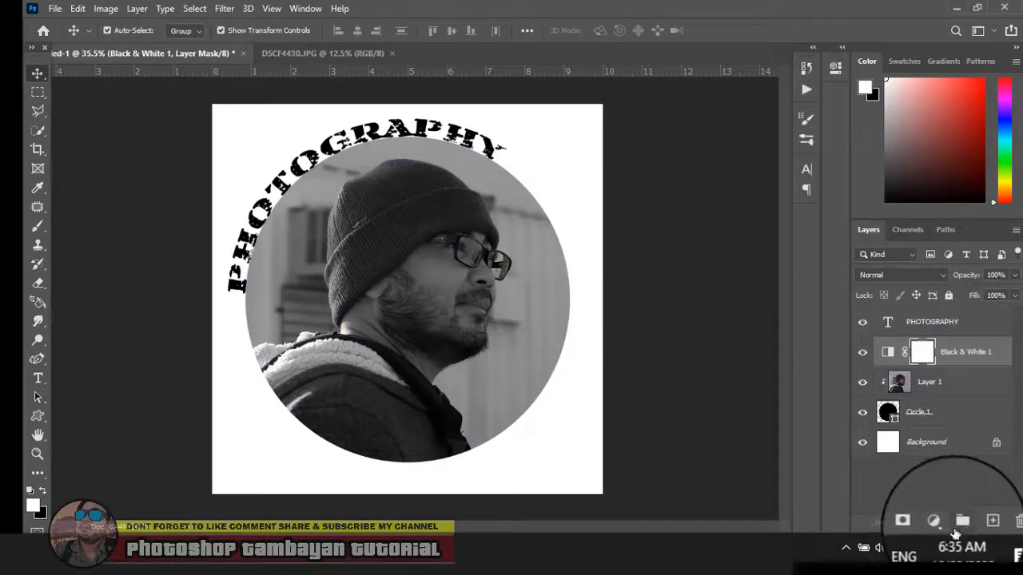
# - Add a Levels adjustment layer directly above the portrait layer with shadows 0, midtones 1.06 and highlights 172
pyautogui.click(991, 380)
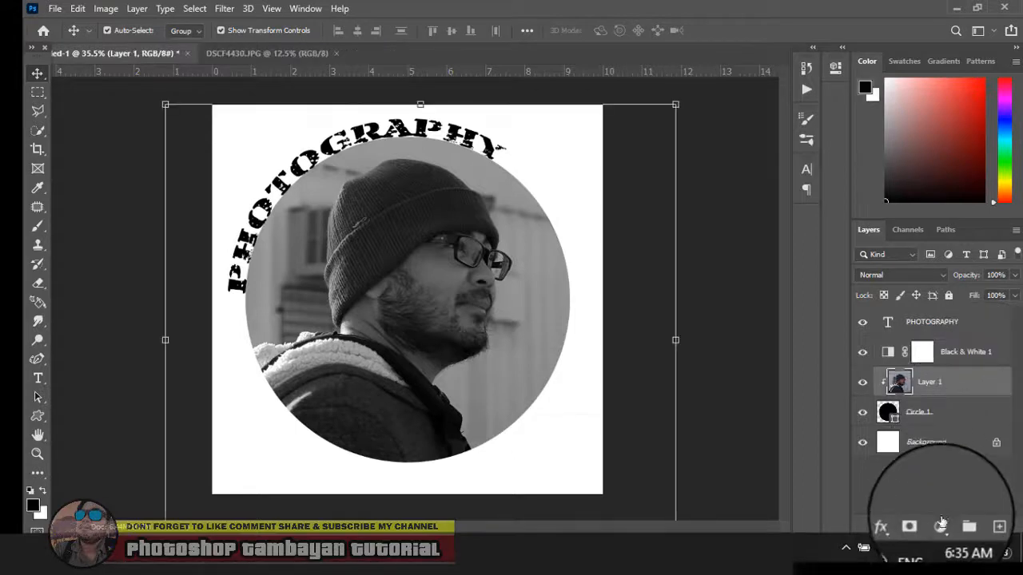
pyautogui.click(939, 523)
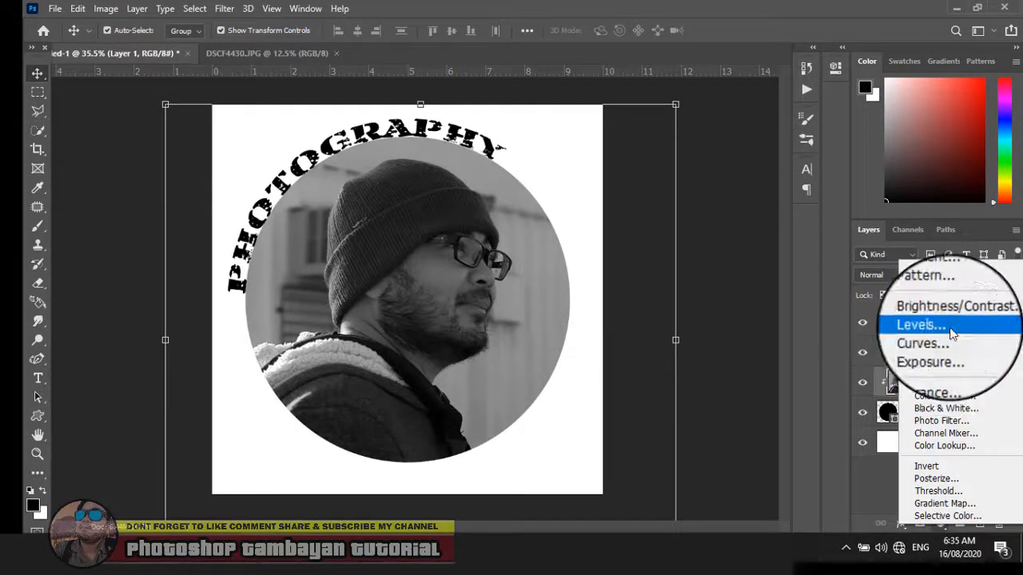
pyautogui.click(911, 329)
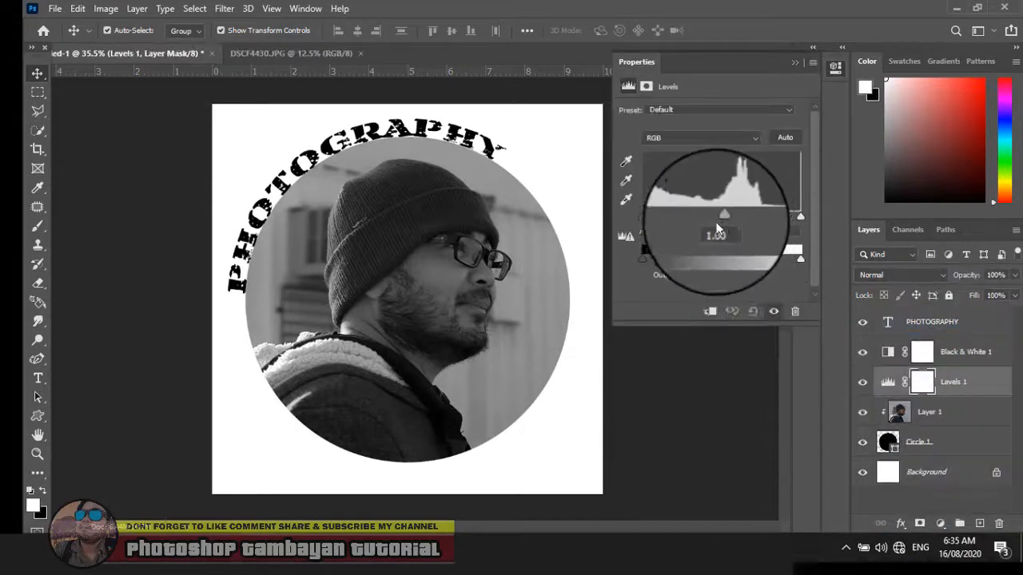
pyautogui.moveTo(644, 214); pyautogui.dragTo(658, 215)
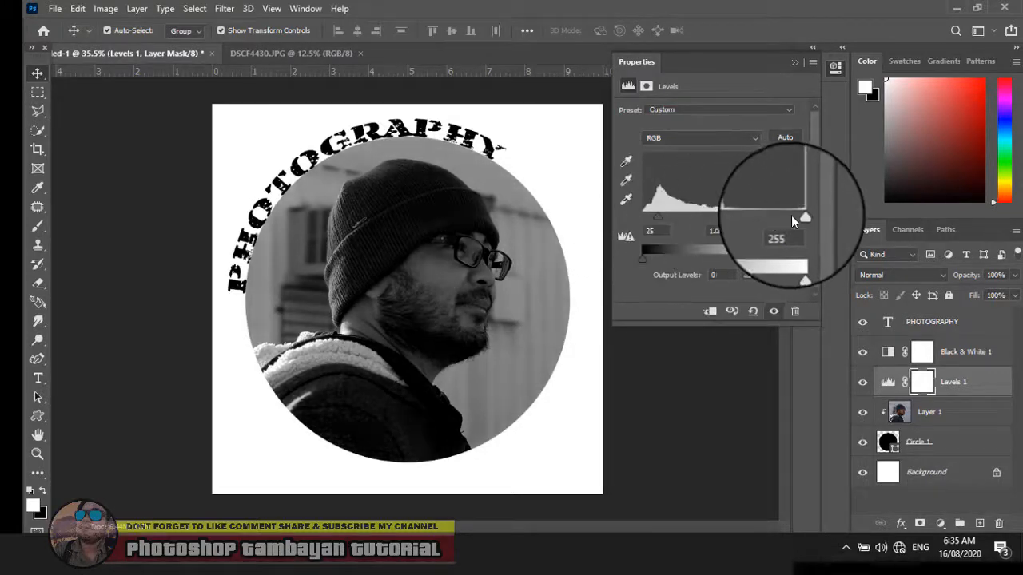
pyautogui.moveTo(813, 214); pyautogui.dragTo(751, 222)
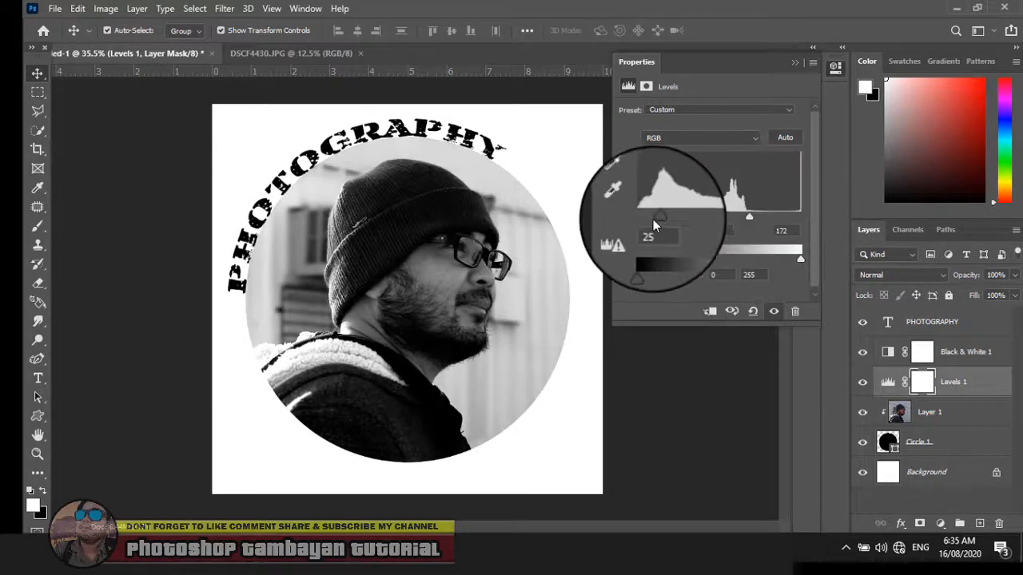
pyautogui.moveTo(656, 215); pyautogui.dragTo(694, 213)
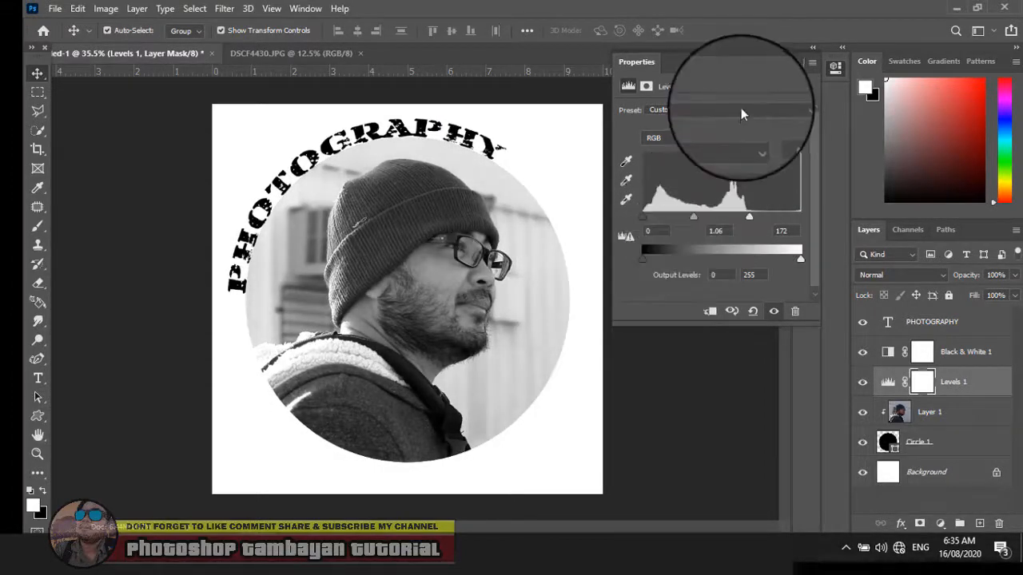
pyautogui.click(795, 61)
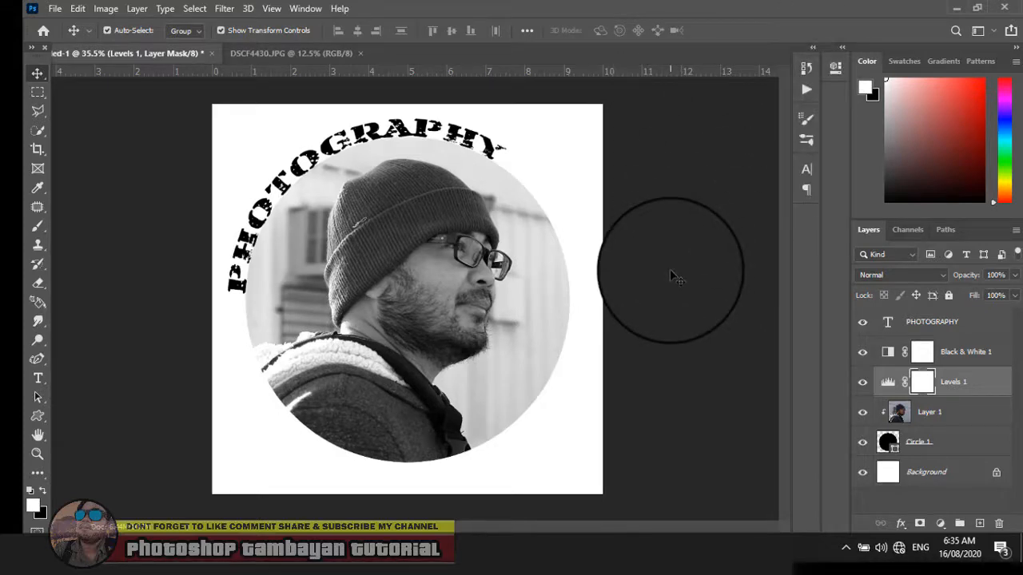
# - Open the Filter Gallery for the clipped portrait layer, fit the whole portrait in the preview and show the Sketch filters
pyautogui.click(947, 413)
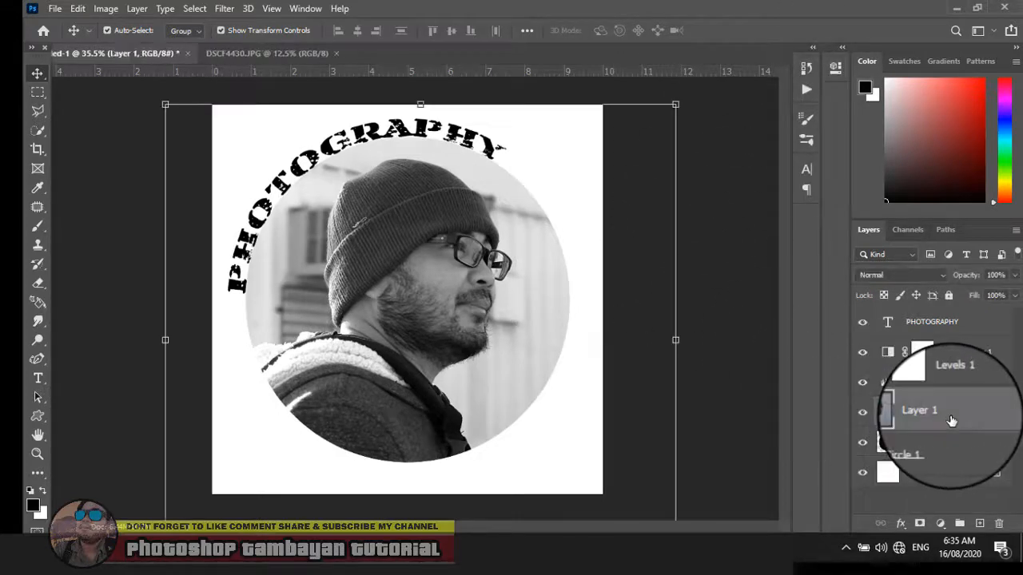
pyautogui.click(271, 9)
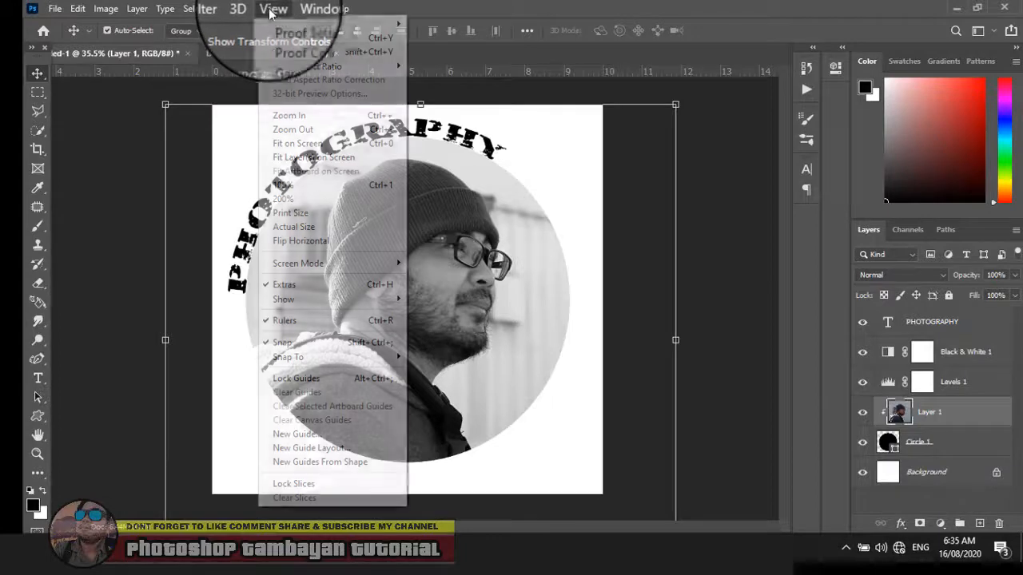
pyautogui.moveTo(224, 8)
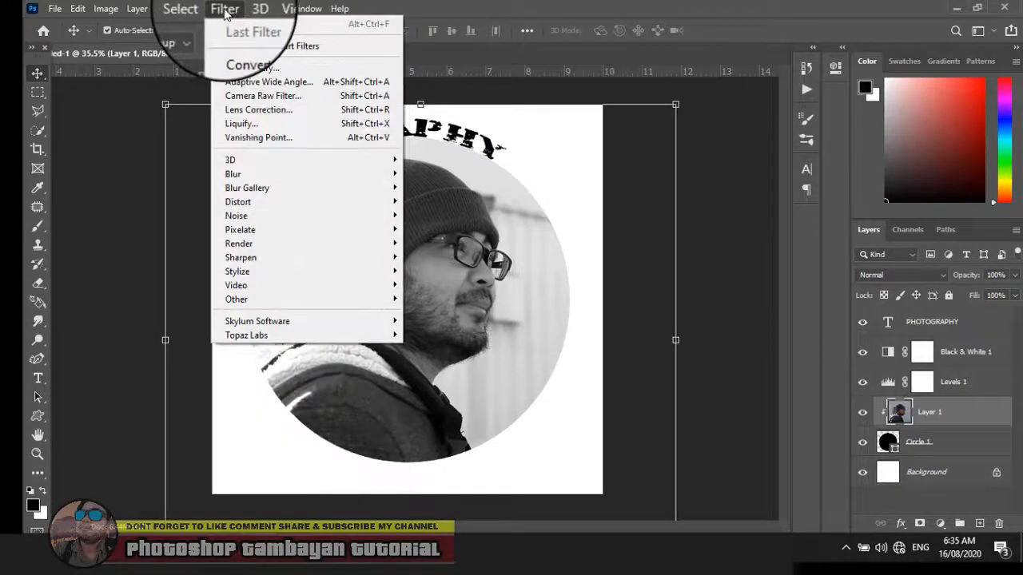
pyautogui.click(265, 70)
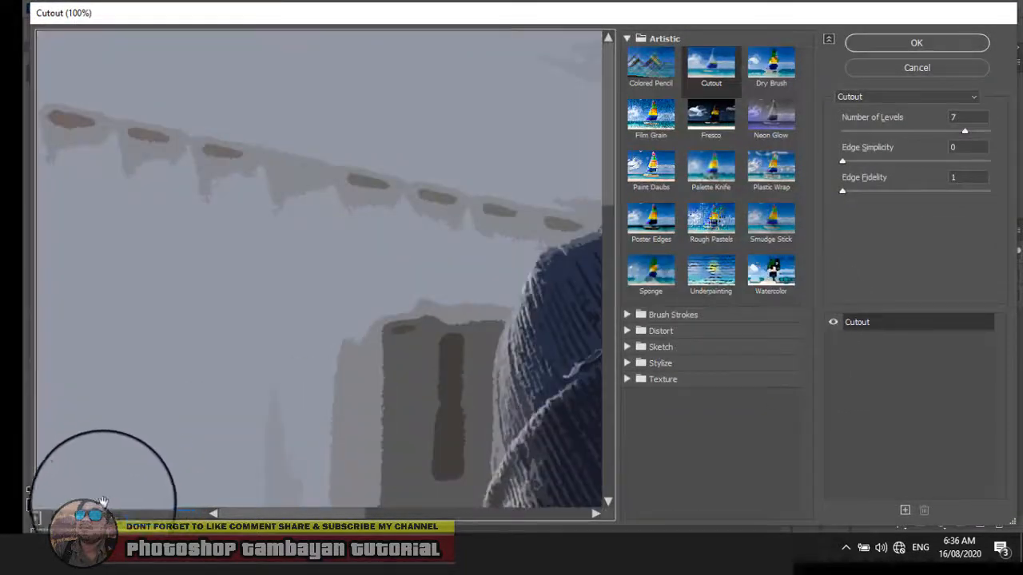
pyautogui.click(44, 512)
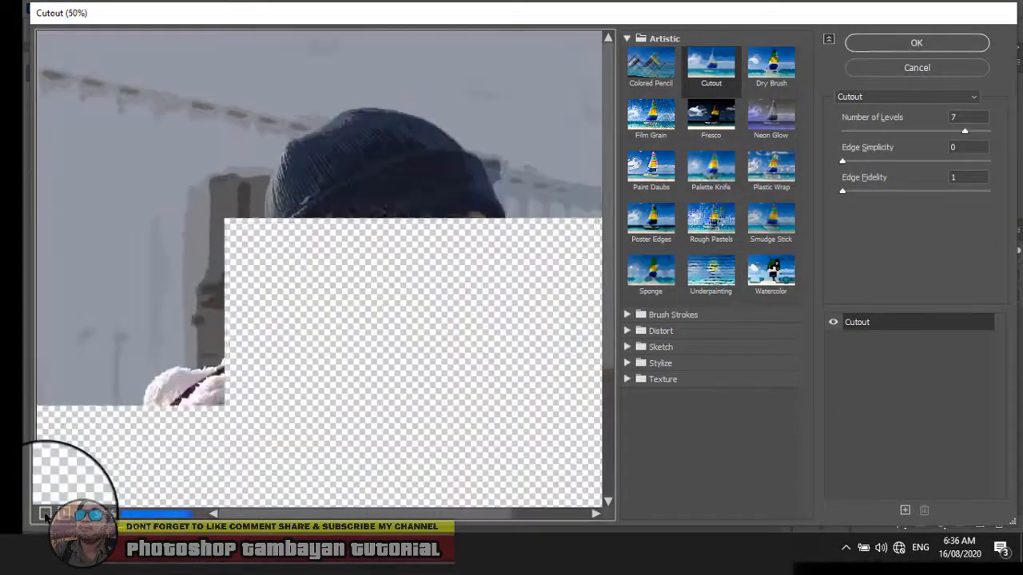
pyautogui.click(45, 513)
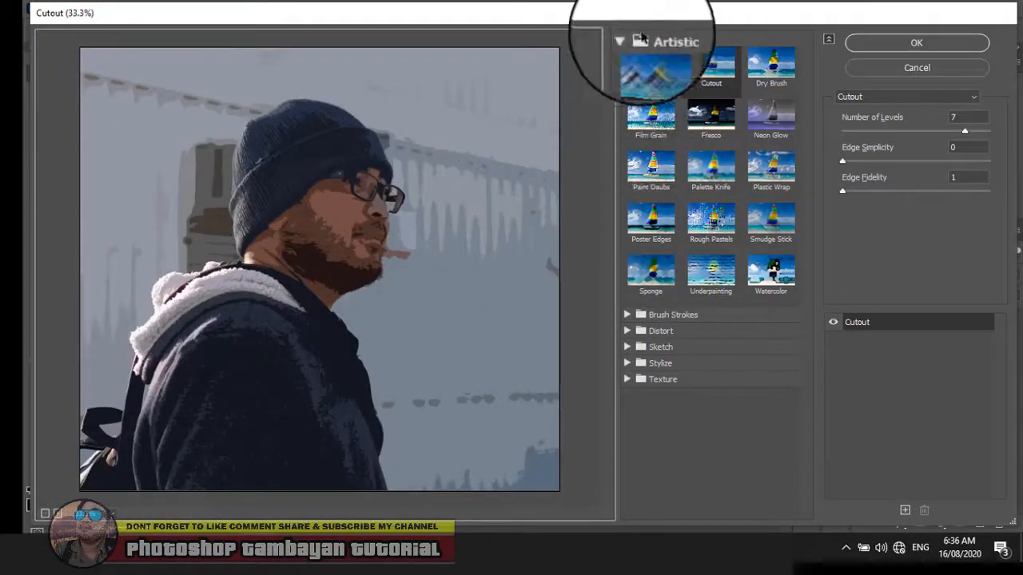
pyautogui.click(626, 38)
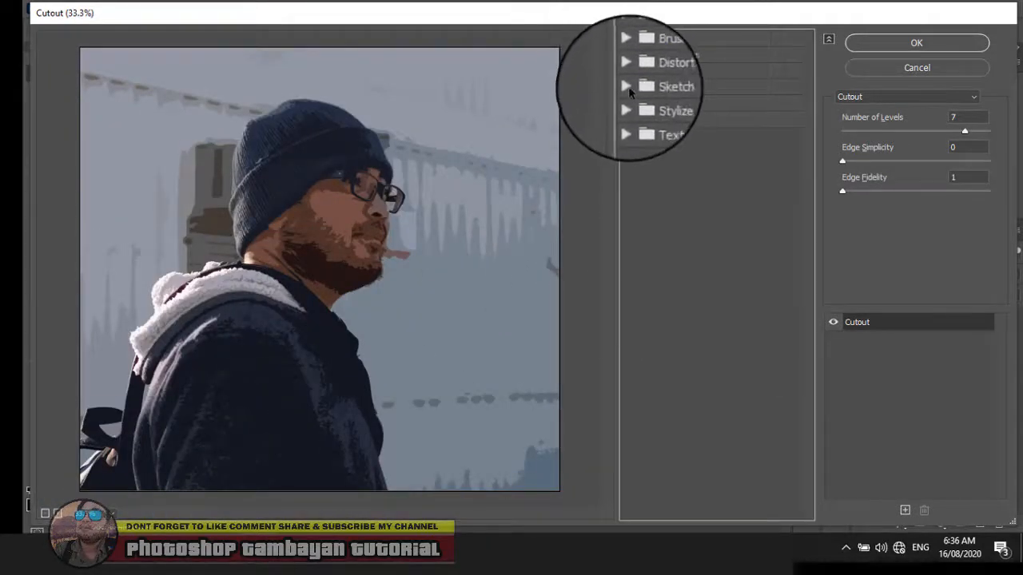
pyautogui.click(628, 86)
# - Compare Sketch filters on the portrait preview, including Charcoal, Graphic Pen, Photocopy, Stamp, Reticulation, Chrome, Conté Crayon and Note Paper
pyautogui.click(771, 111)
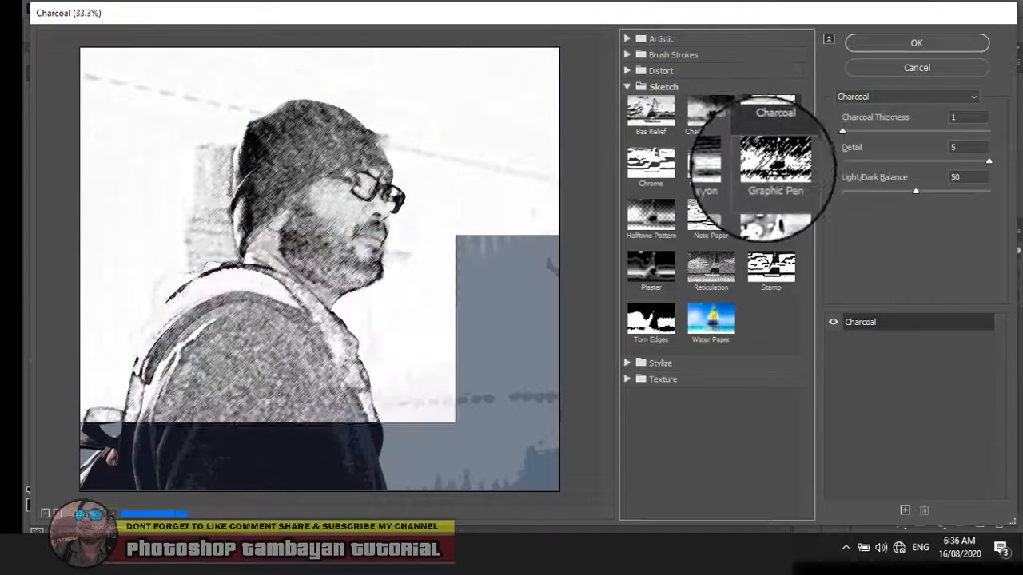
pyautogui.click(768, 164)
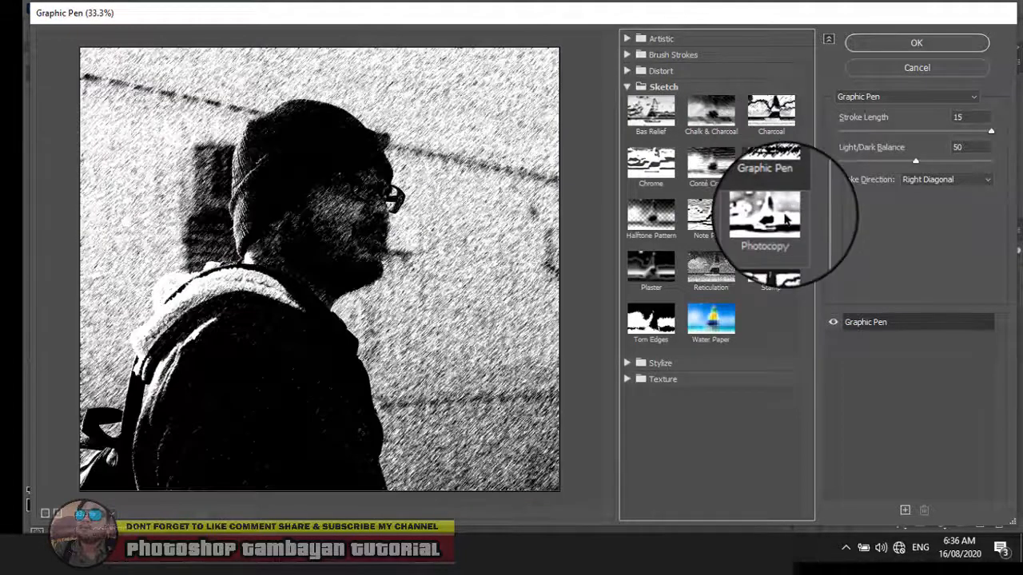
pyautogui.click(771, 215)
pyautogui.click(771, 268)
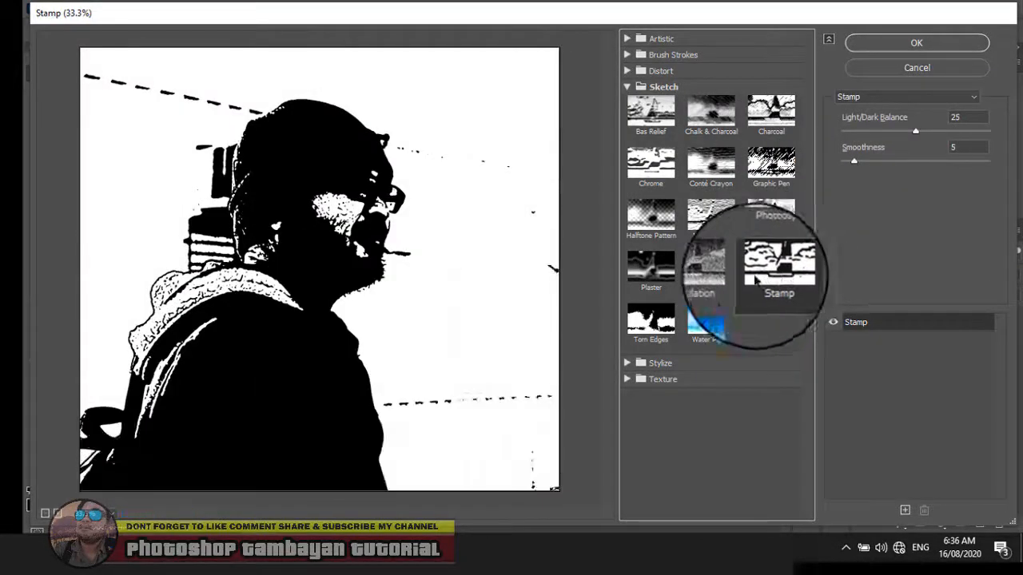
pyautogui.click(710, 268)
pyautogui.click(711, 110)
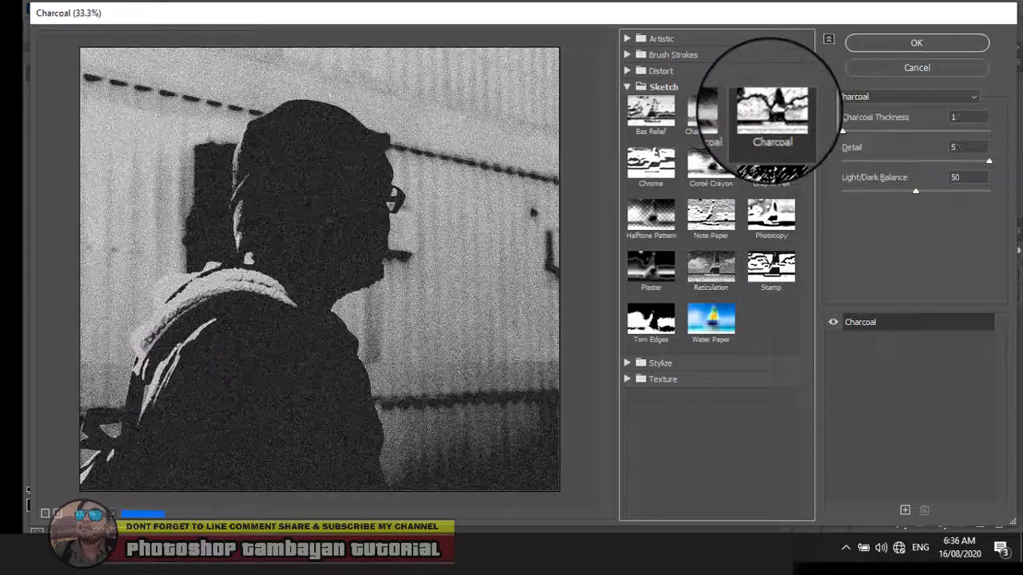
pyautogui.click(771, 164)
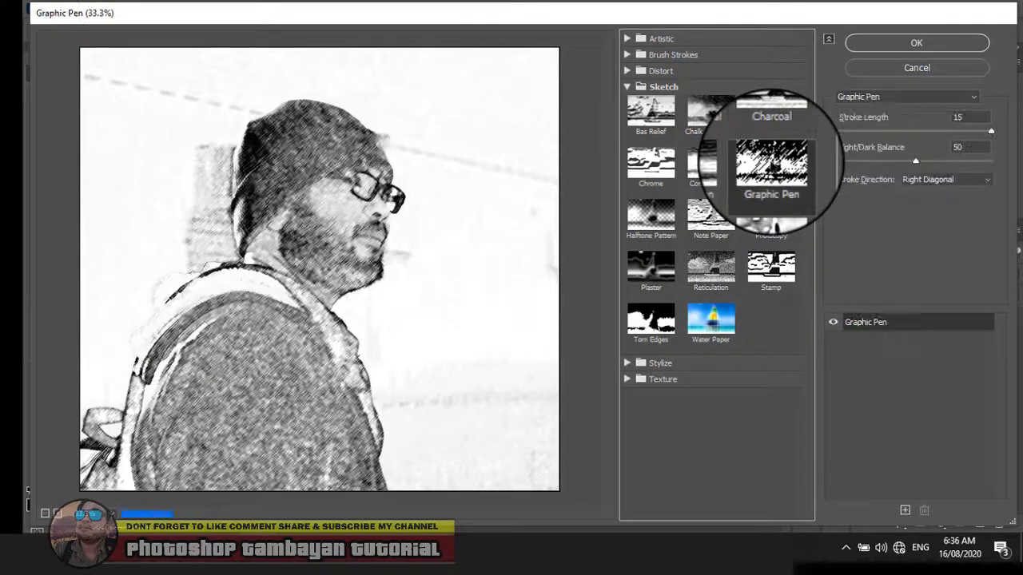
pyautogui.click(771, 112)
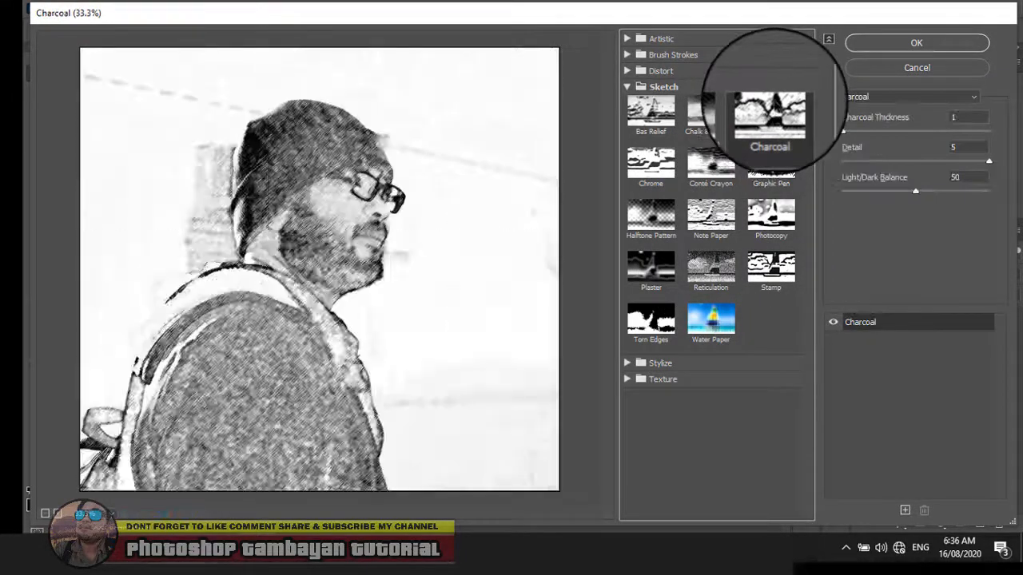
pyautogui.click(651, 164)
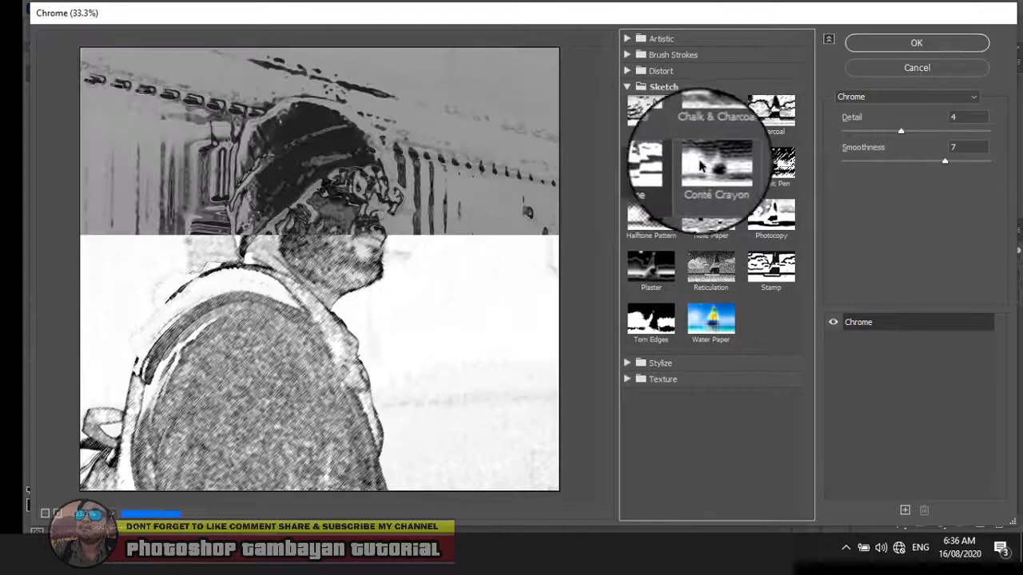
pyautogui.click(710, 164)
pyautogui.click(710, 214)
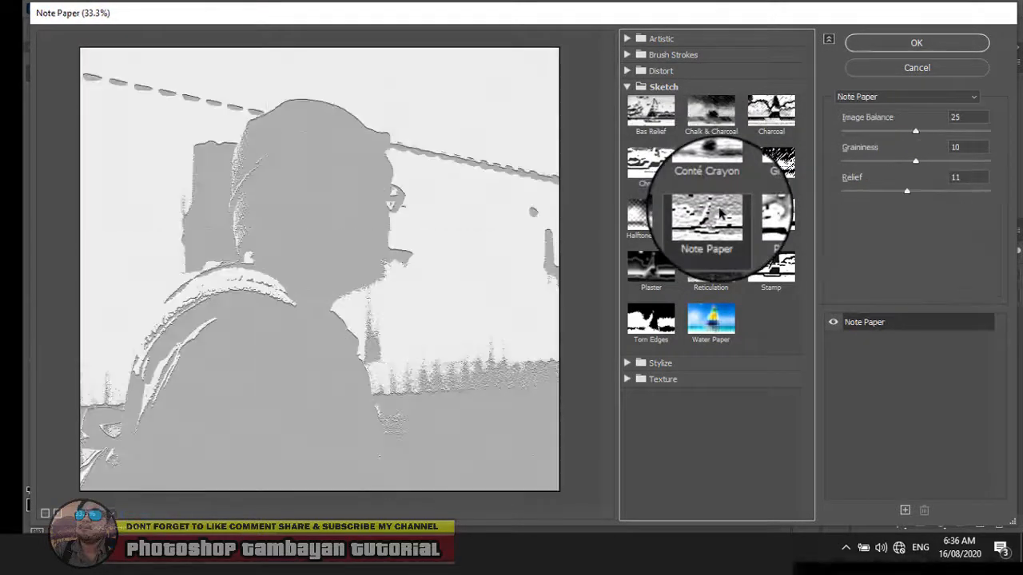
pyautogui.click(710, 267)
# - Apply the Stamp filter to the portrait with Light/Dark Balance 8 and Smoothness 1, then deselect the layer
pyautogui.click(770, 268)
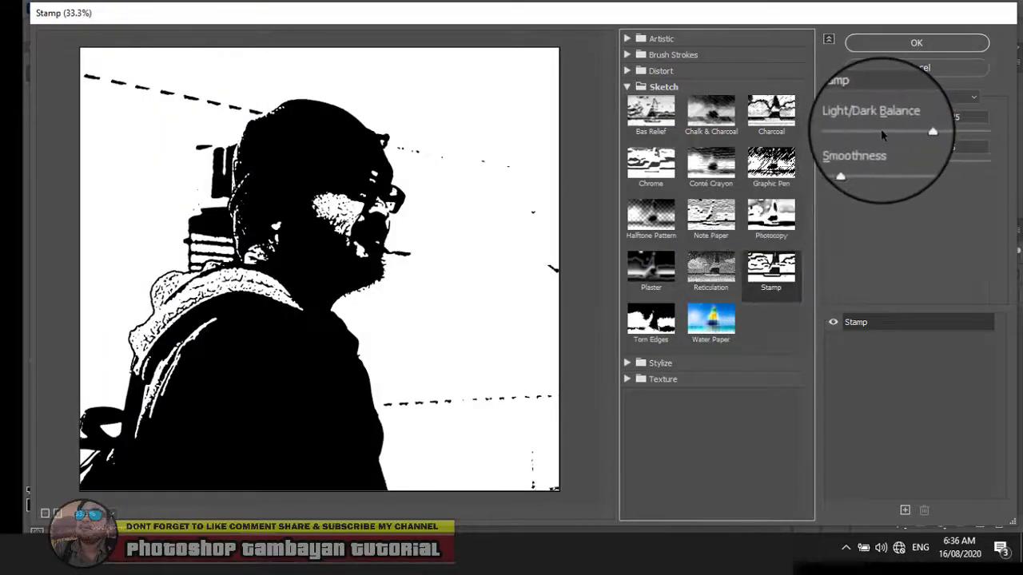
pyautogui.moveTo(880, 129); pyautogui.dragTo(851, 131)
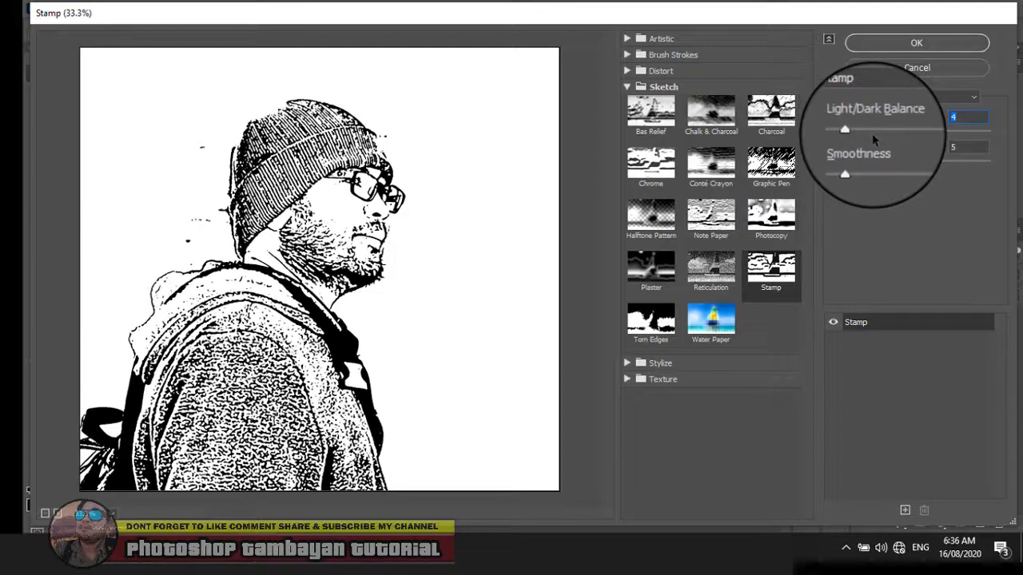
pyautogui.click(865, 131)
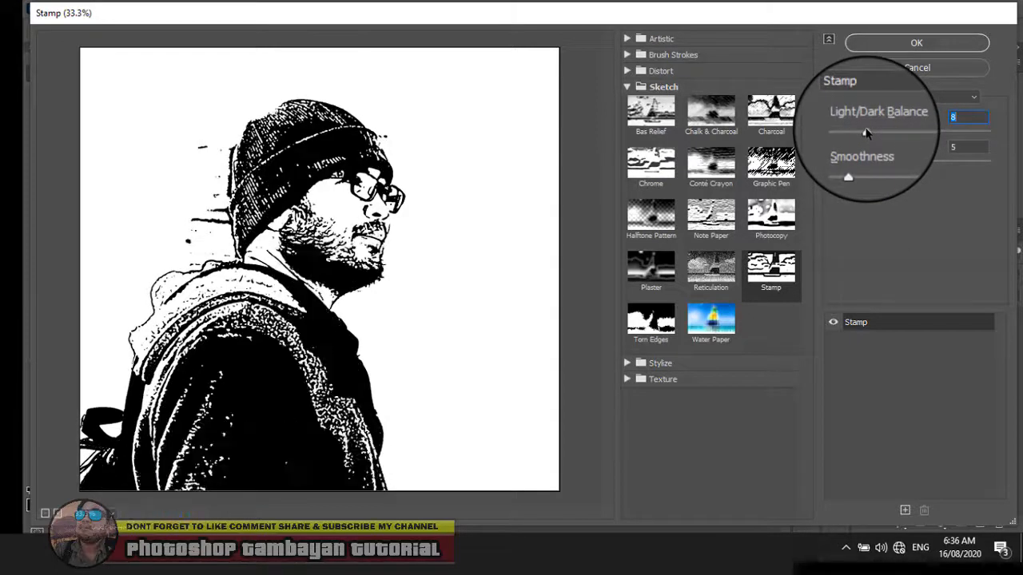
pyautogui.moveTo(869, 164); pyautogui.dragTo(840, 166)
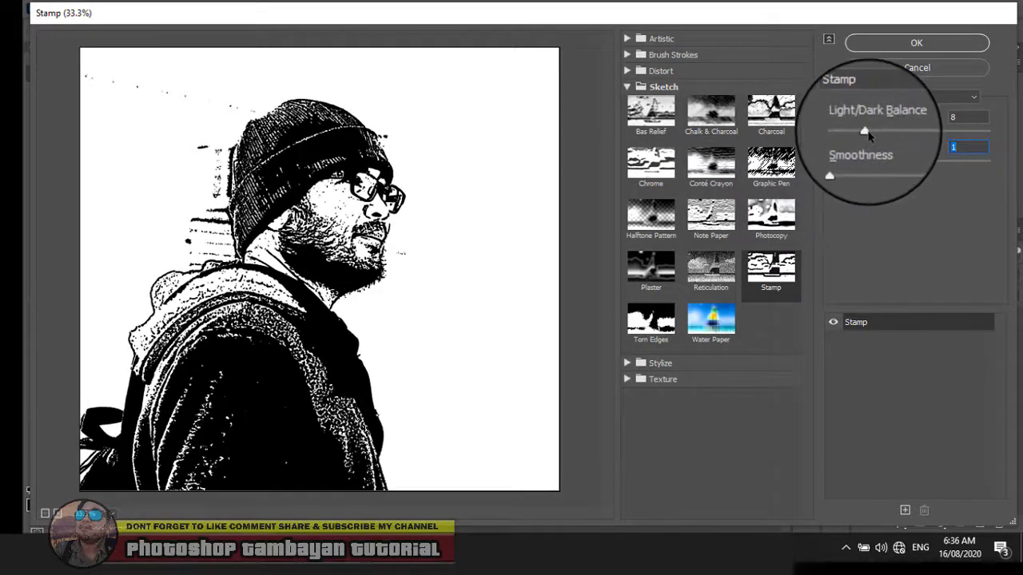
pyautogui.moveTo(871, 132); pyautogui.dragTo(865, 135)
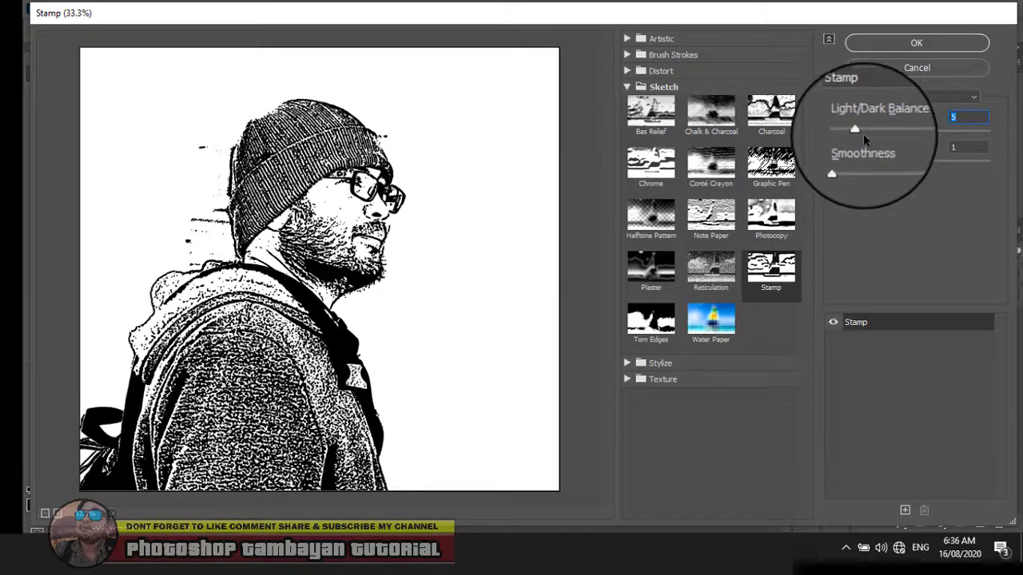
pyautogui.moveTo(860, 132); pyautogui.dragTo(865, 132)
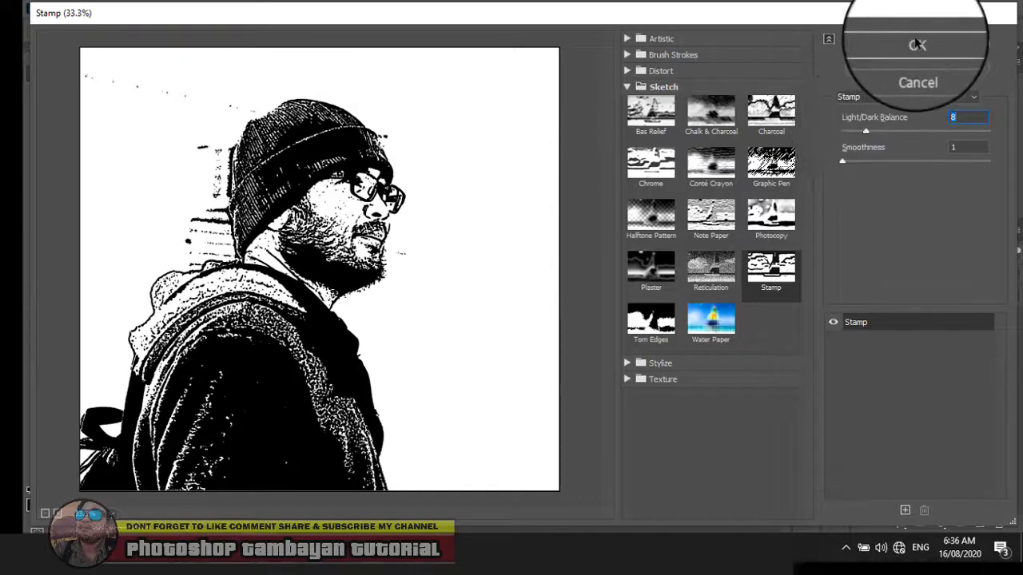
pyautogui.click(918, 45)
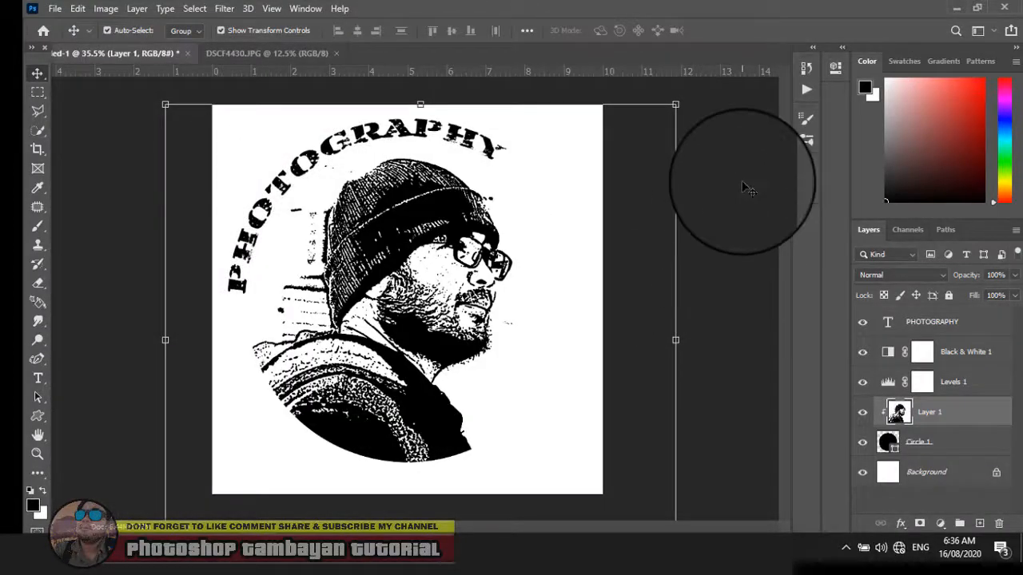
pyautogui.click(743, 188)
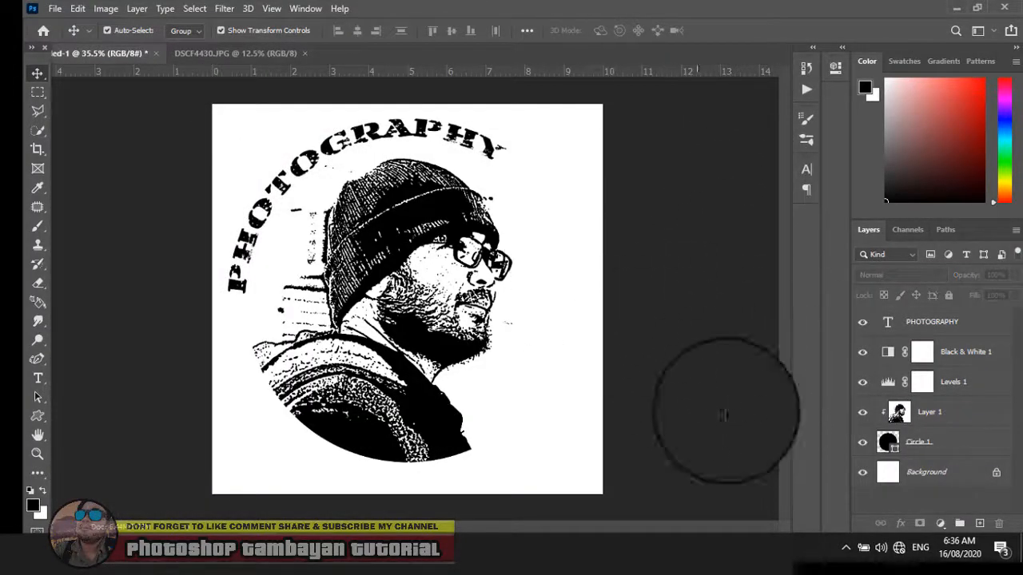
# - Rasterize the black circle shape layer beneath the portrait
pyautogui.click(969, 440)
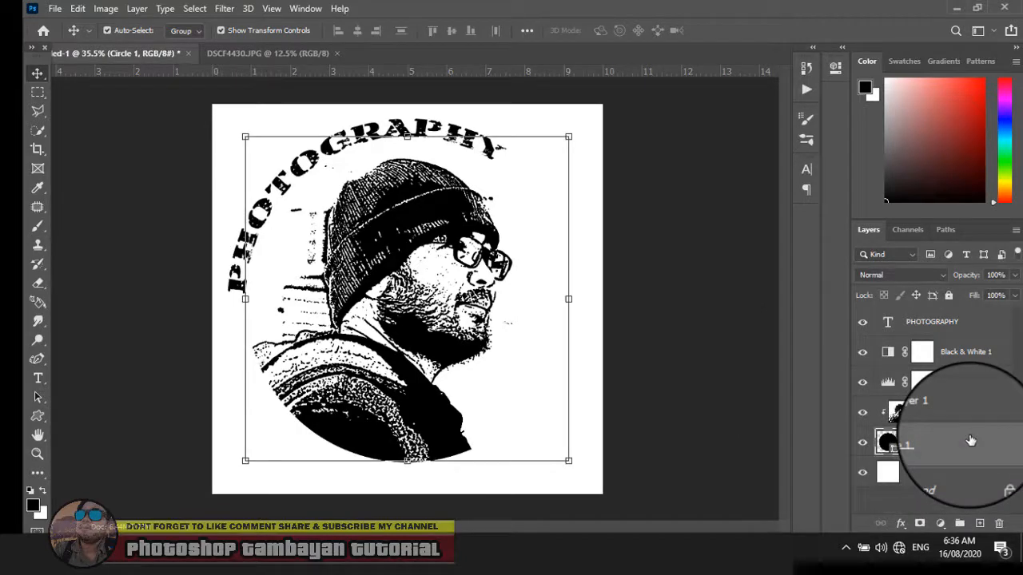
pyautogui.rightClick(970, 444)
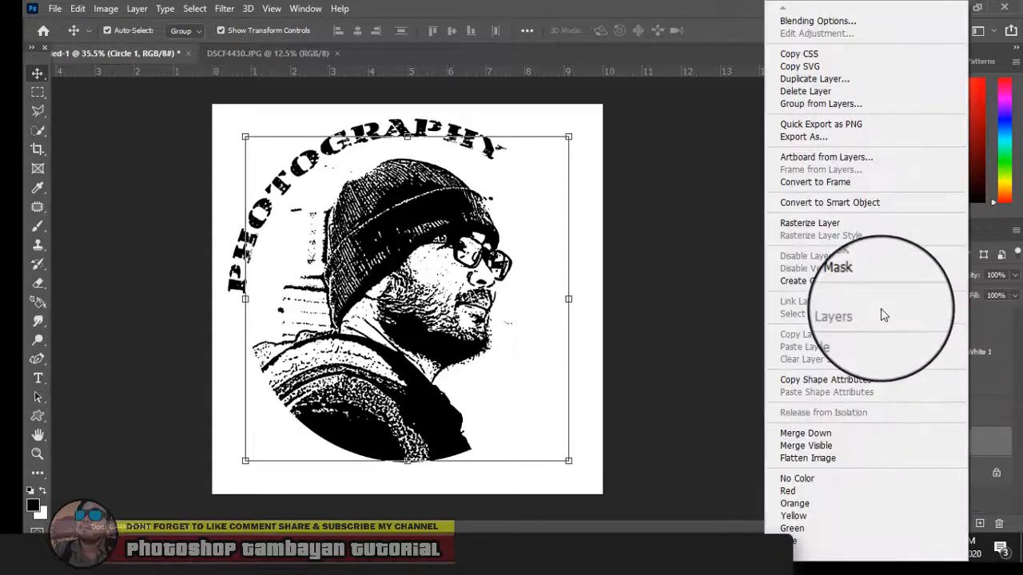
pyautogui.click(830, 226)
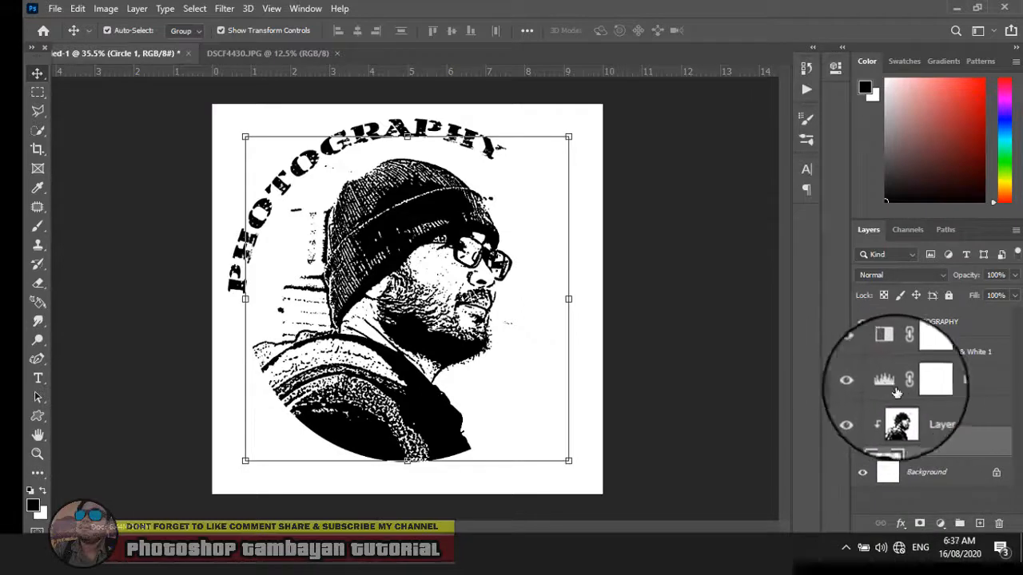
# - Add a Stroke layer style to the circle layer, positioned Outside and coloured black (000000)
pyautogui.click(901, 526)
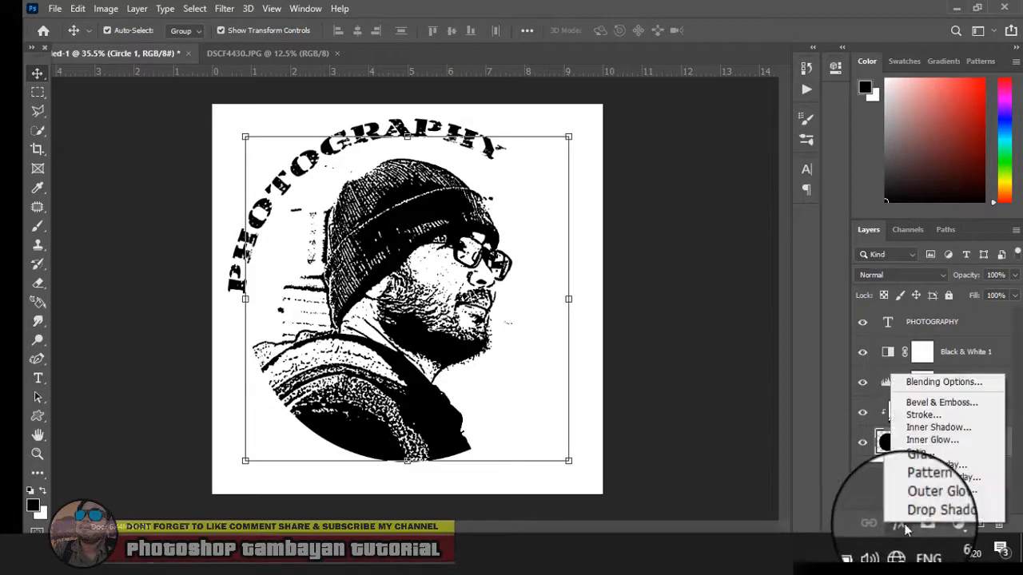
pyautogui.click(923, 415)
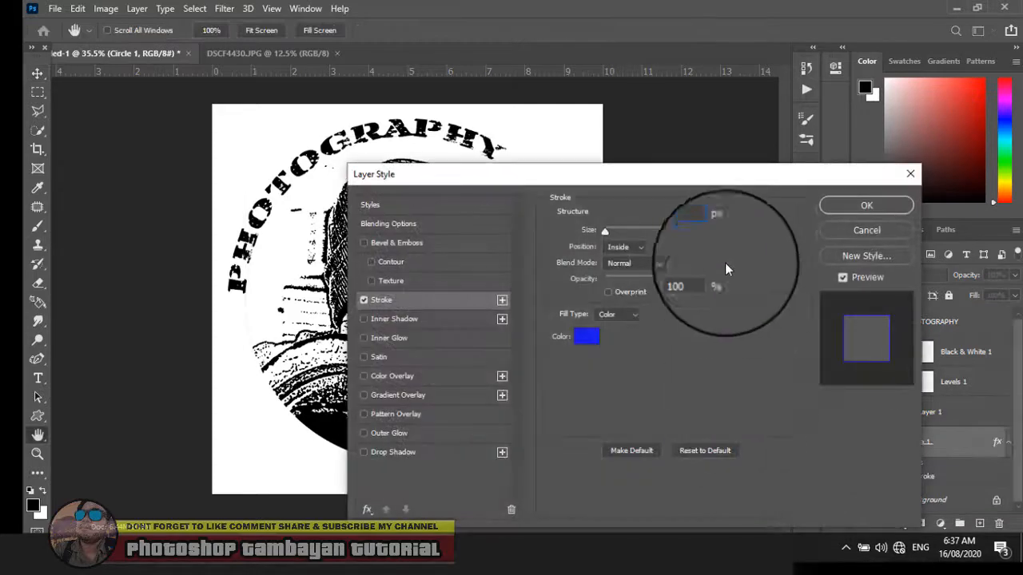
pyautogui.click(615, 246)
pyautogui.click(628, 261)
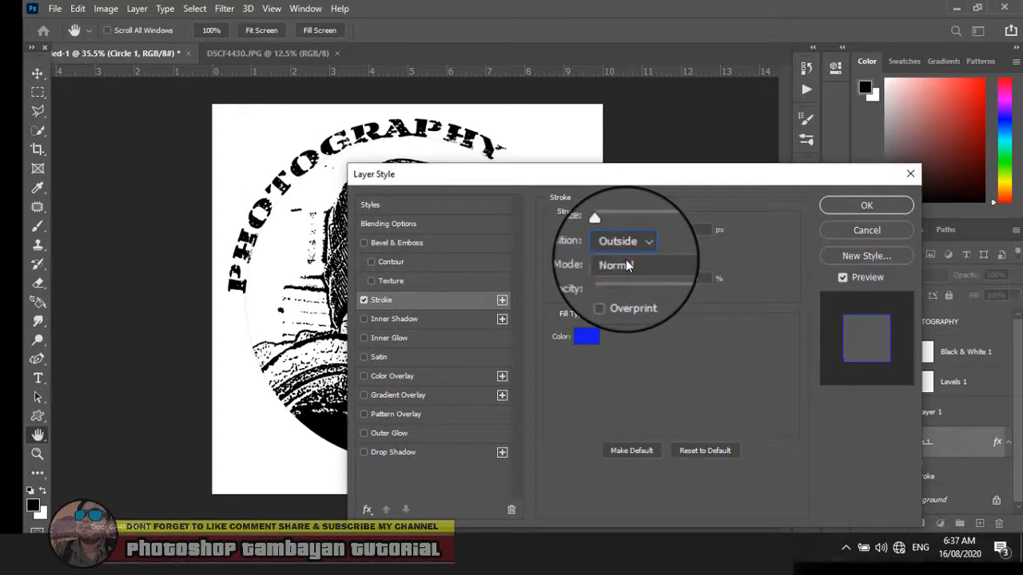
pyautogui.moveTo(683, 173); pyautogui.dragTo(843, 126)
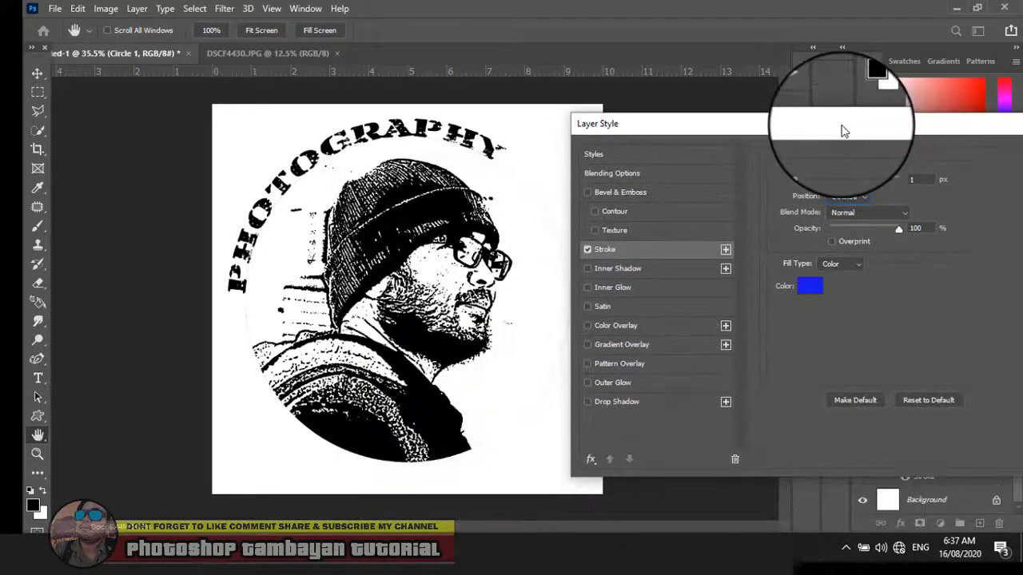
pyautogui.click(808, 288)
pyautogui.moveTo(773, 295); pyautogui.dragTo(559, 365)
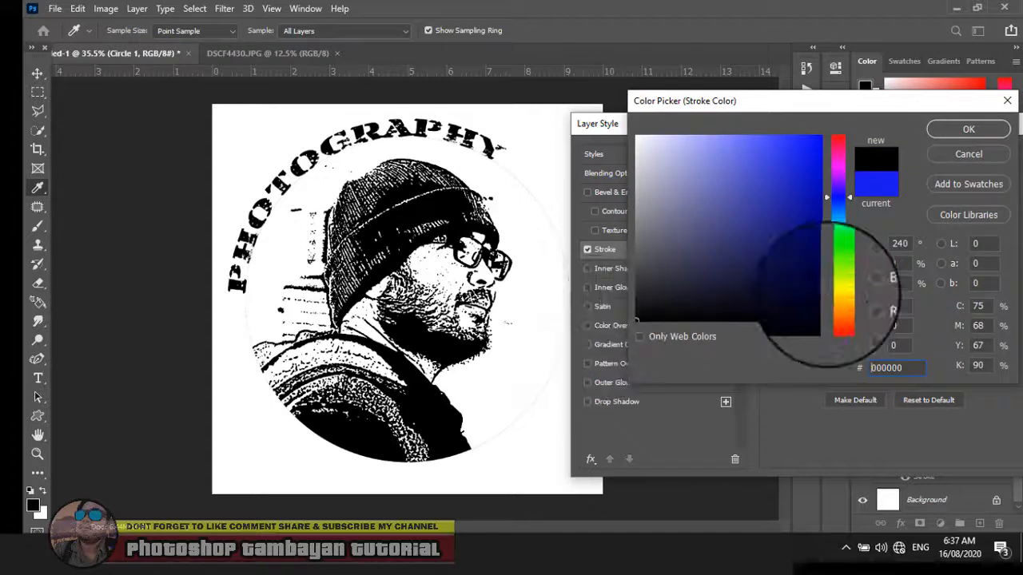
pyautogui.click(978, 132)
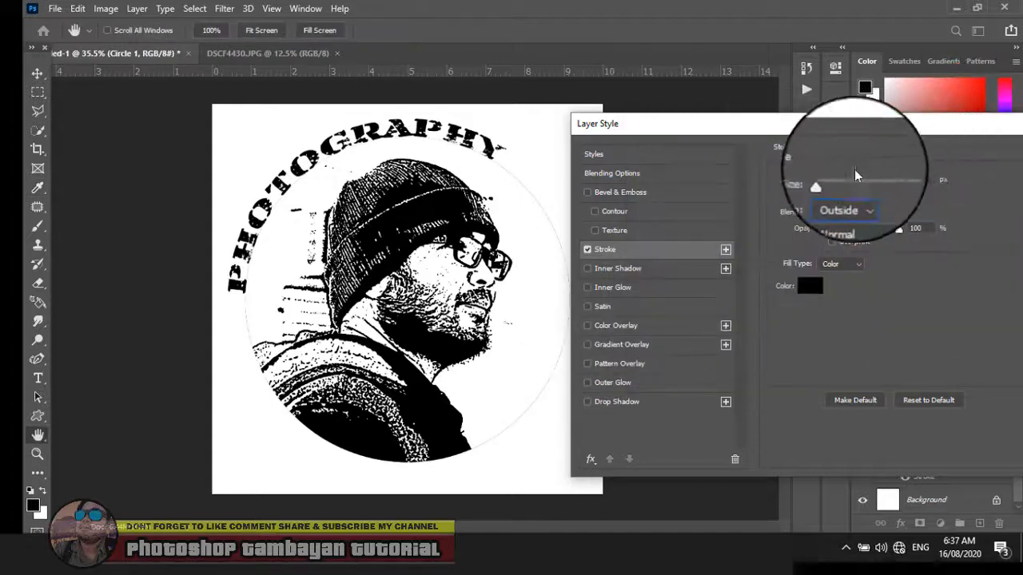
# - Set the circle stroke's position to Inside and thicken it to 27 px
pyautogui.click(853, 204)
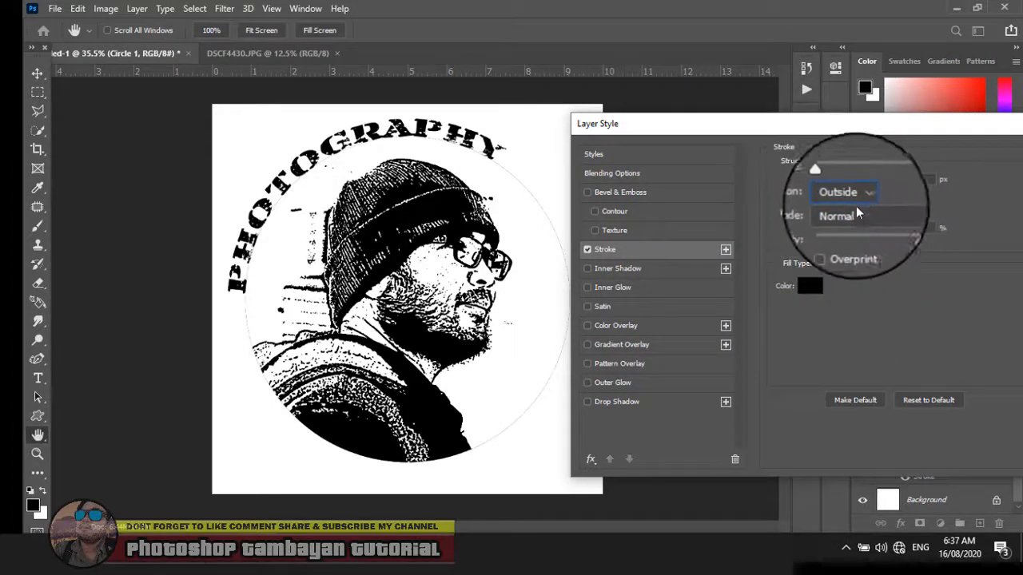
pyautogui.click(849, 220)
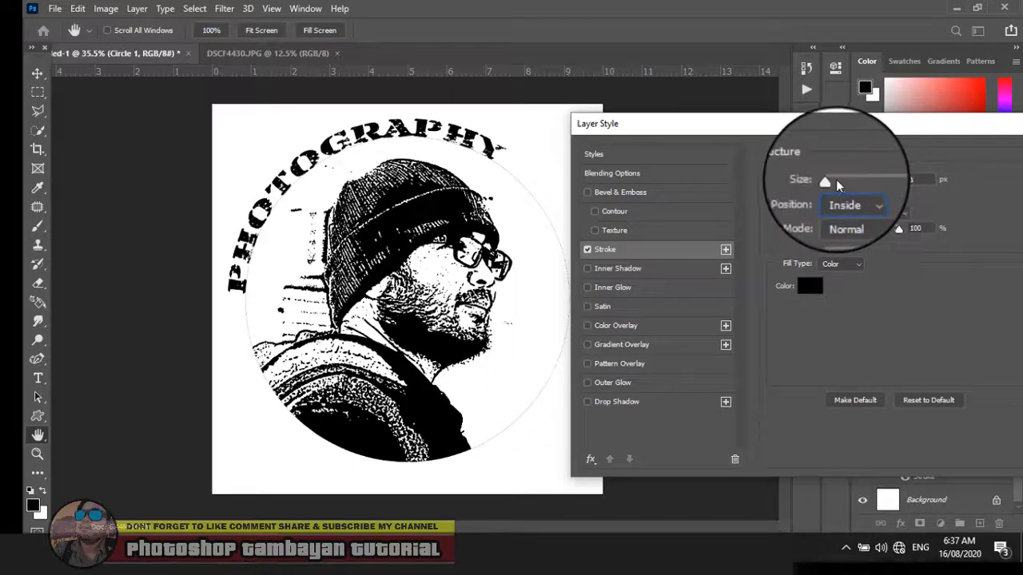
pyautogui.moveTo(832, 180); pyautogui.dragTo(841, 183)
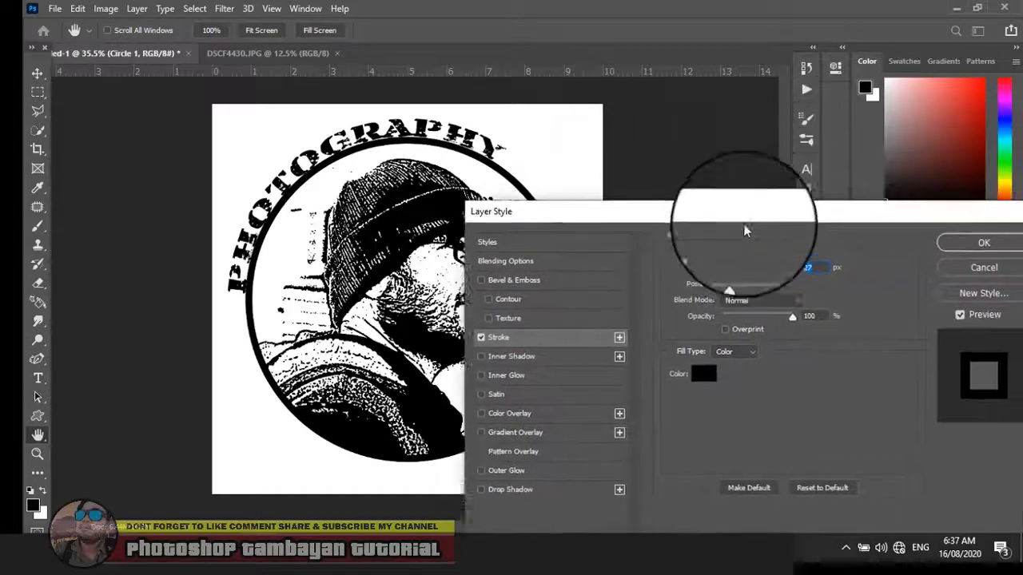
# - Accept the circle layer's stroke settings and close the Layer Style dialog
pyautogui.click(947, 257)
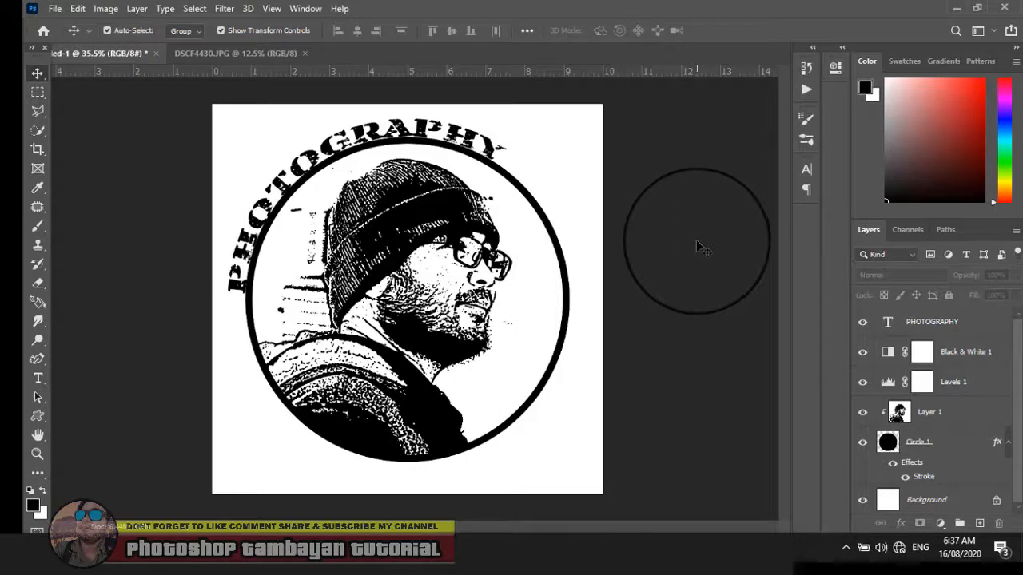
# - Change the curved PHOTOGRAPHY text to the photographer's first name with an S, followed by the word PHOTOS
pyautogui.click(37, 378)
pyautogui.click(254, 228)
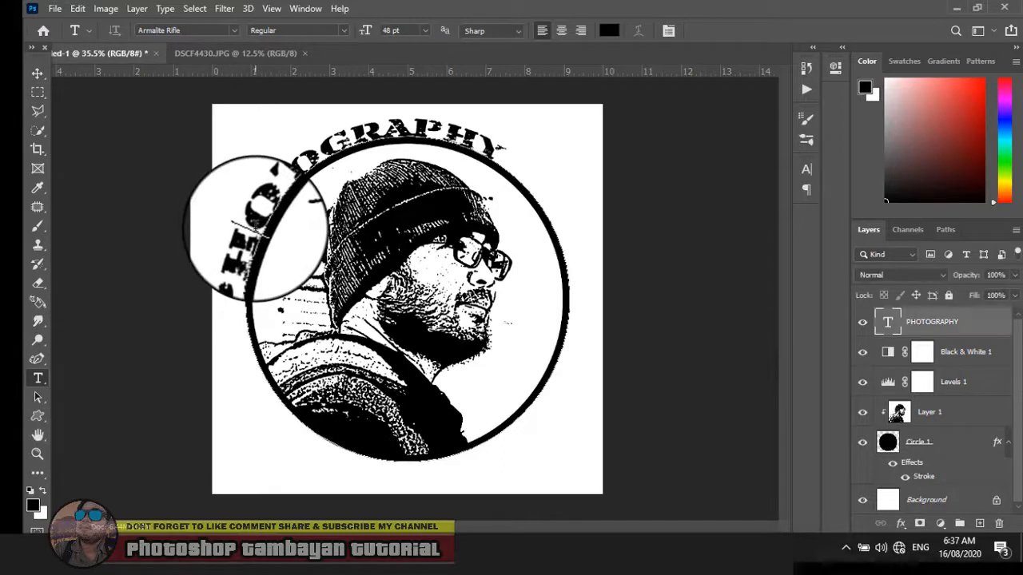
pyautogui.moveTo(256, 226); pyautogui.dragTo(246, 299)
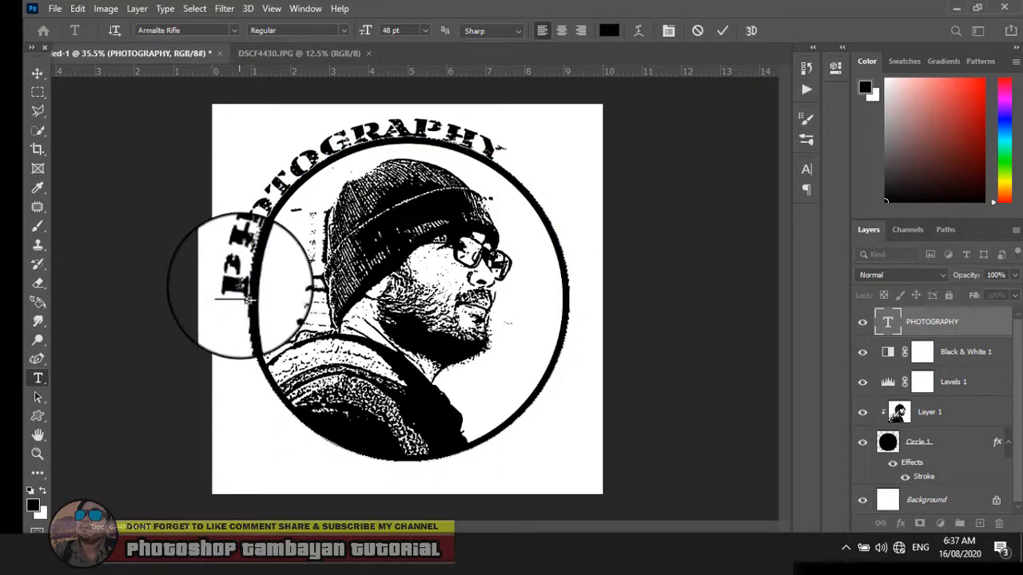
pyautogui.write('ERWIN')
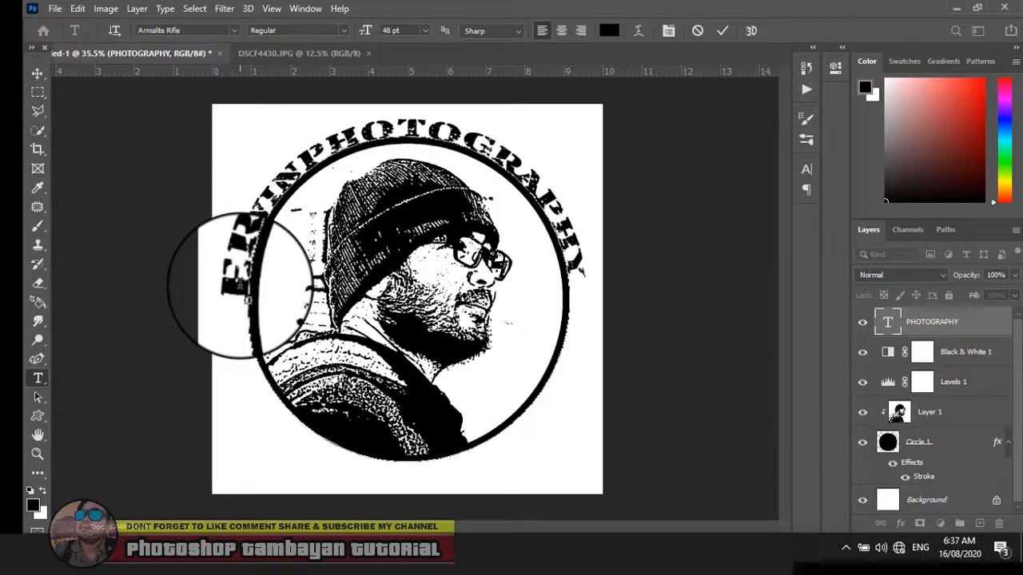
pyautogui.write('S')
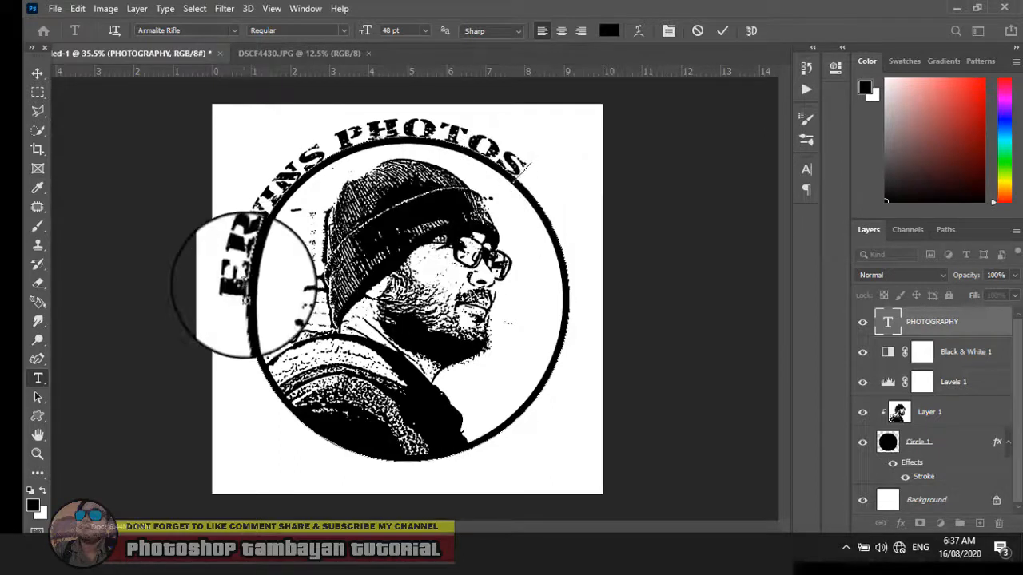
# - Shift the curved text clockwise around the circle by adding leading spaces, then commit the text and deselect it
pyautogui.click(244, 293)
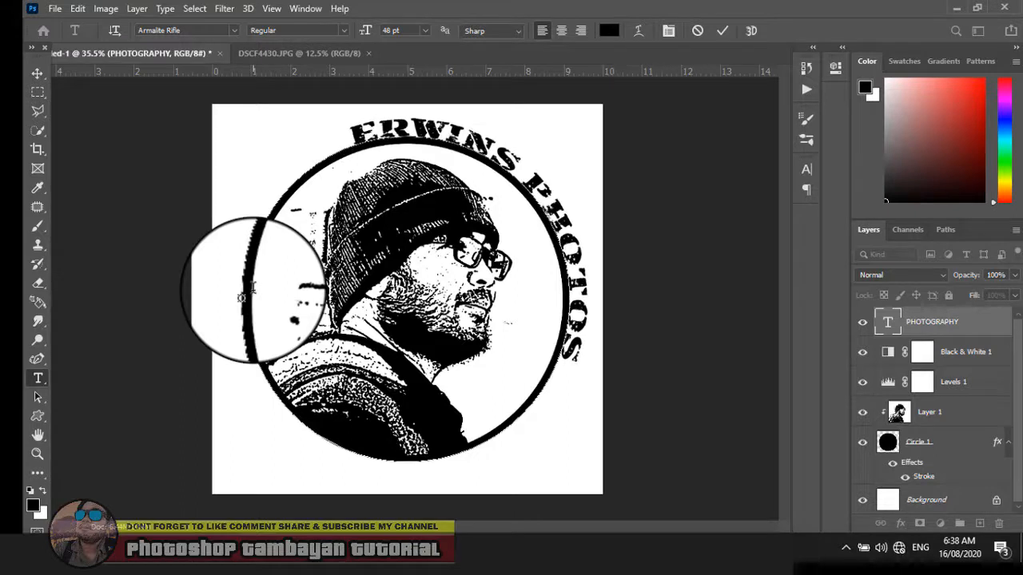
pyautogui.click(37, 73)
pyautogui.click(155, 184)
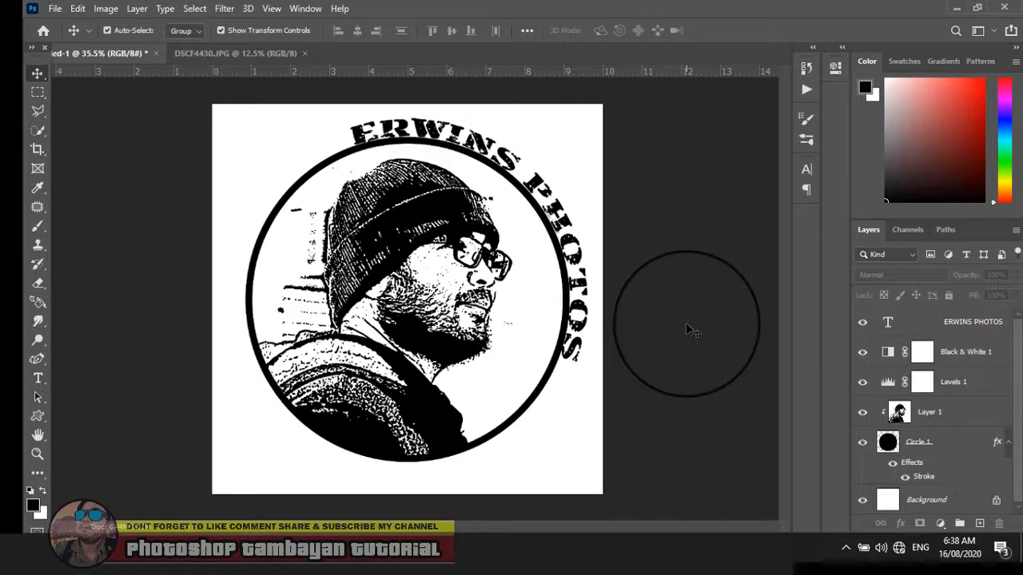
# - Hide the white Background layer and save the design to the Desktop as a PNG named WM6 with the large file size option
pyautogui.click(863, 501)
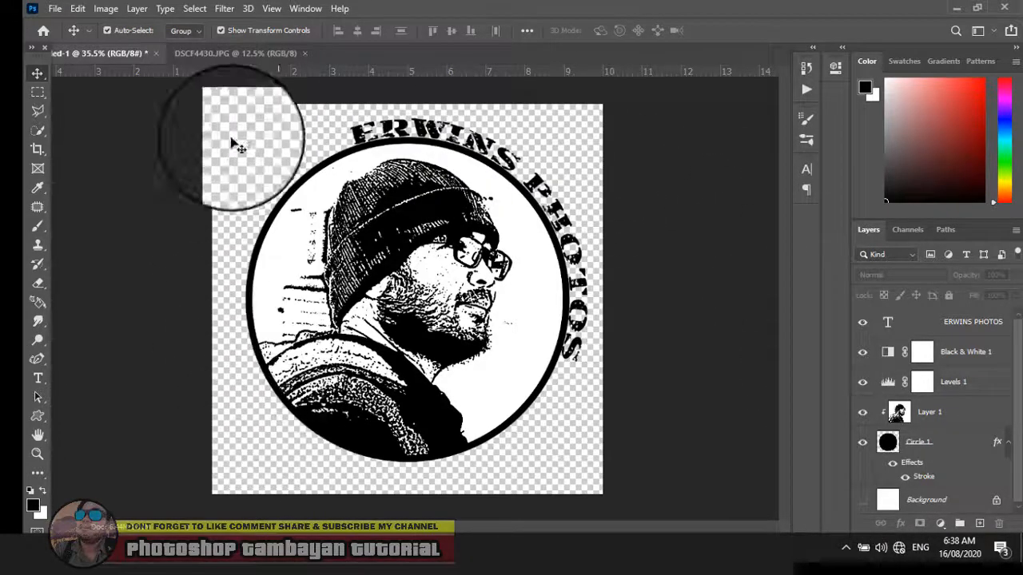
pyautogui.click(58, 11)
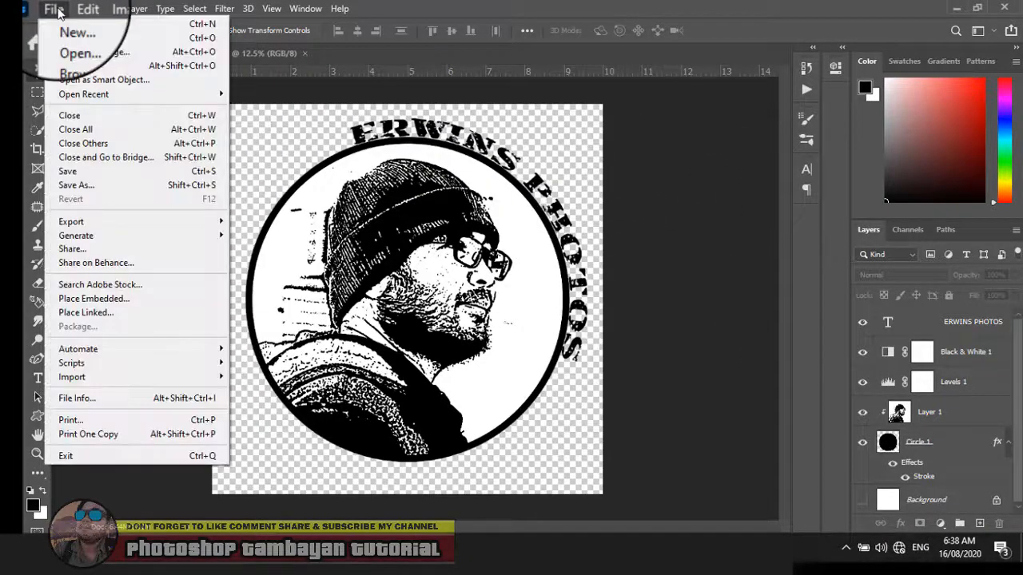
pyautogui.click(80, 184)
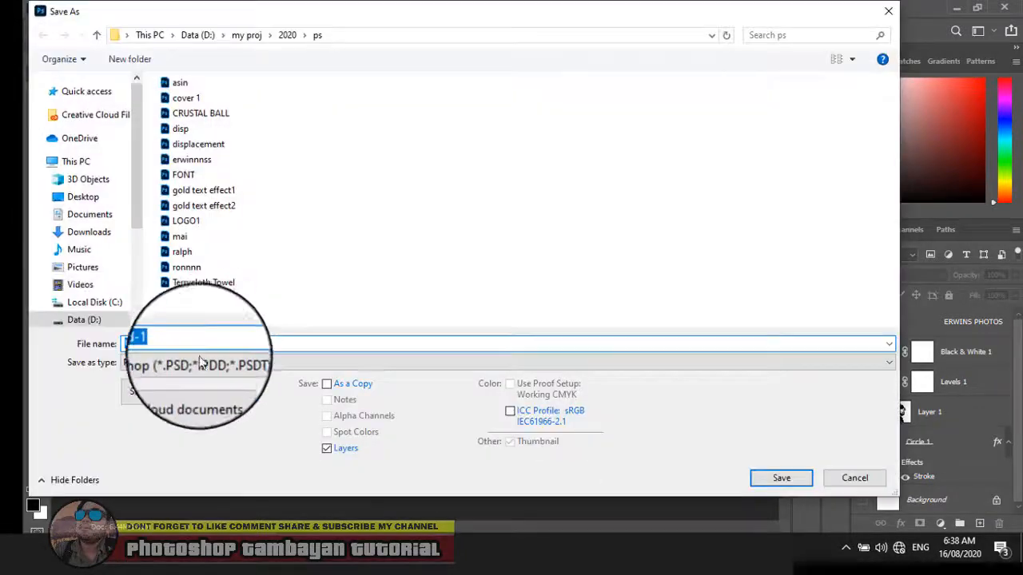
pyautogui.click(200, 363)
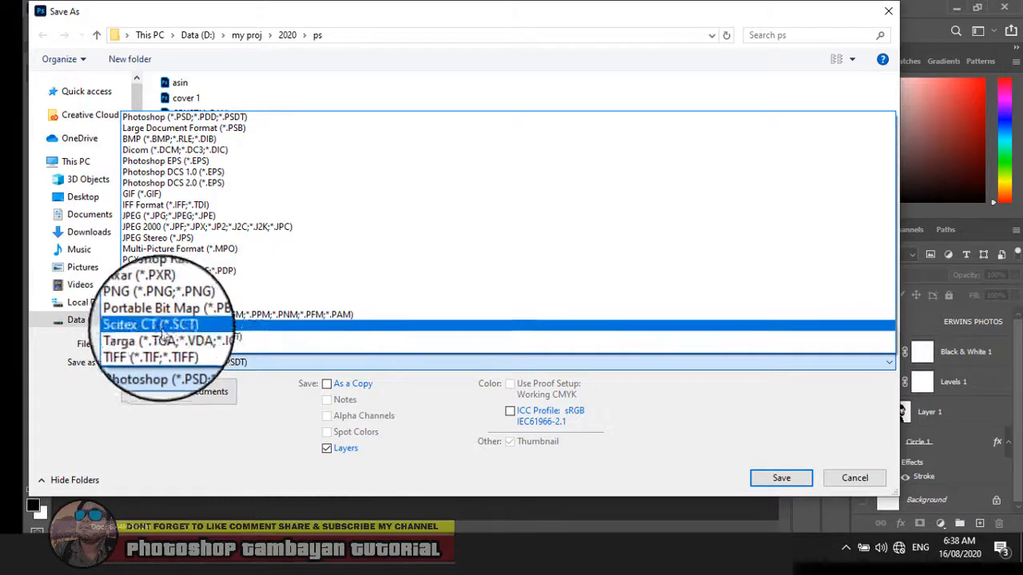
pyautogui.click(182, 303)
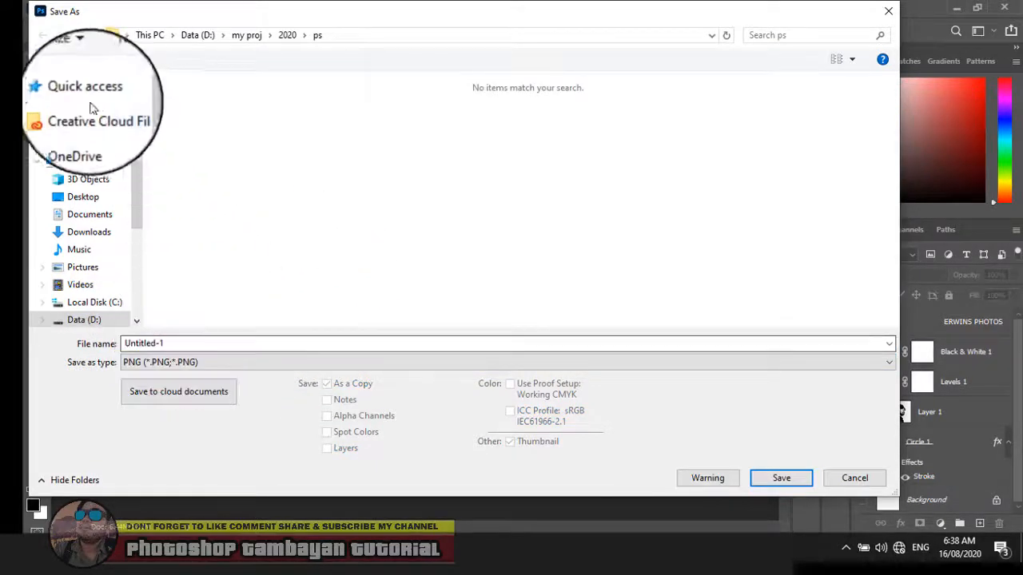
pyautogui.click(83, 196)
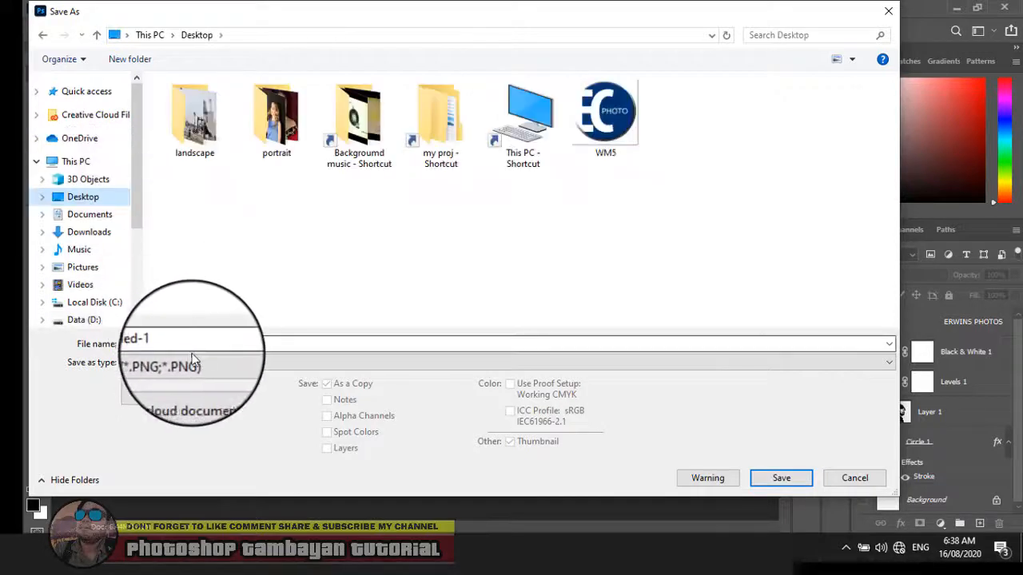
pyautogui.moveTo(183, 344); pyautogui.dragTo(88, 341)
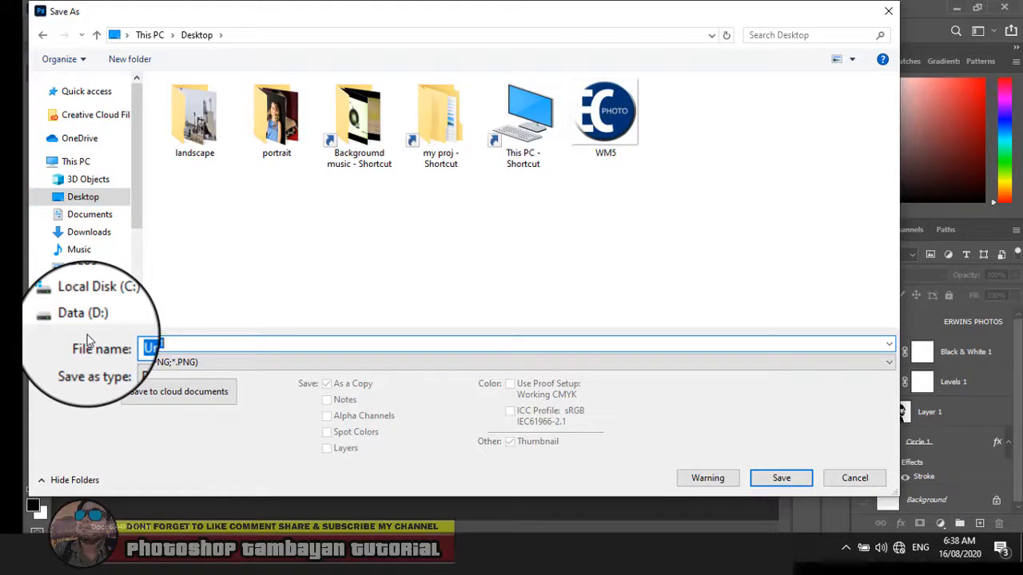
pyautogui.write('W')
pyautogui.press('Return')
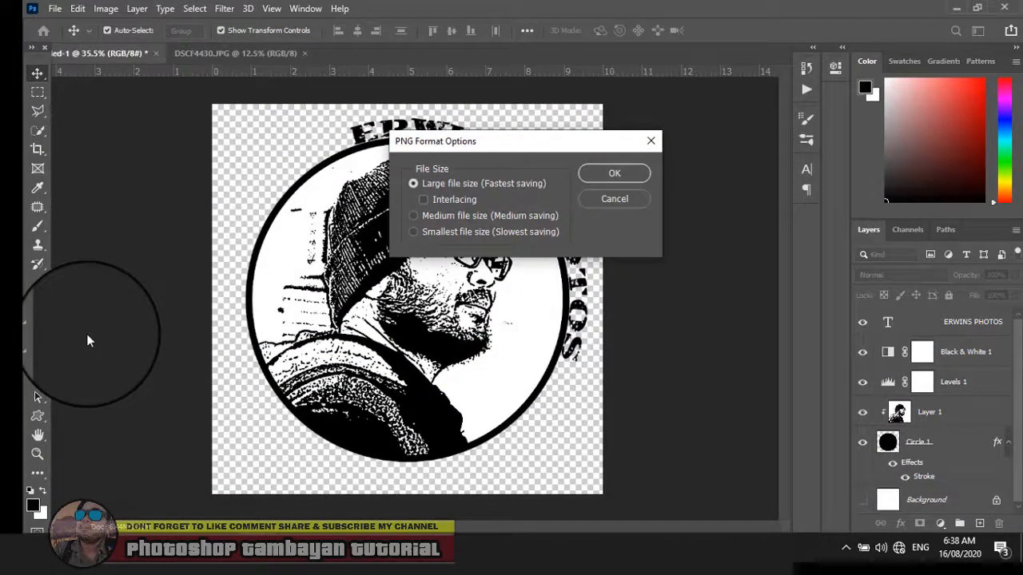
pyautogui.click(612, 176)
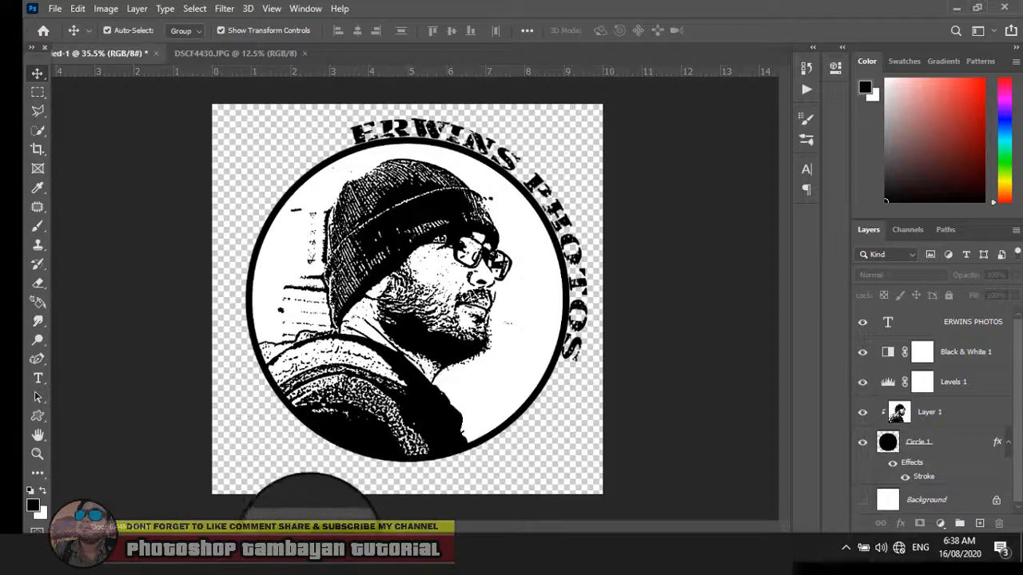
# - Switch to File Explorer, browse the photos in folder 31 and open the pink flower photo DSCF4493.JPG in Adobe Photoshop 2020
pyautogui.click(113, 550)
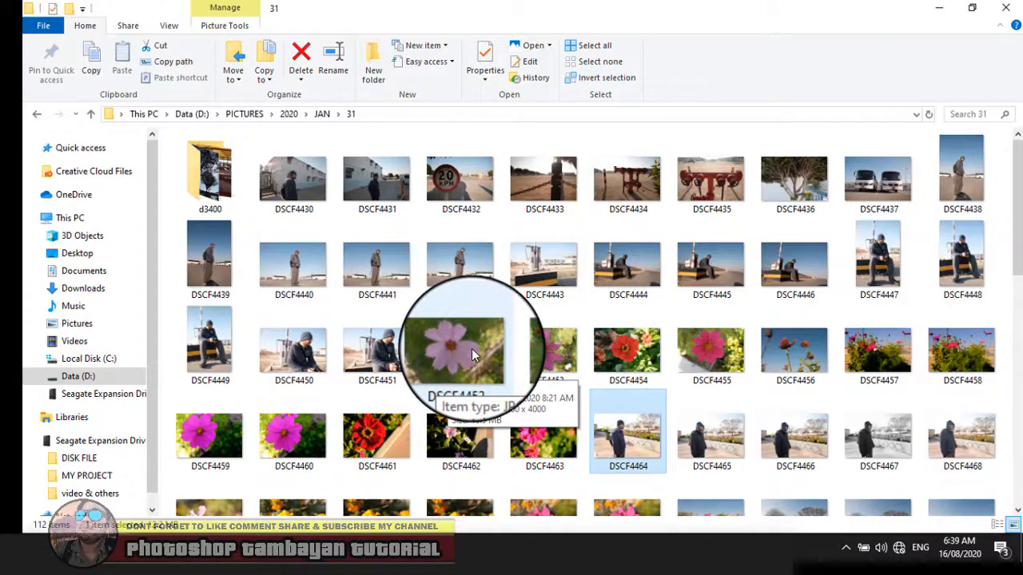
pyautogui.scroll(-3, 467, 332)
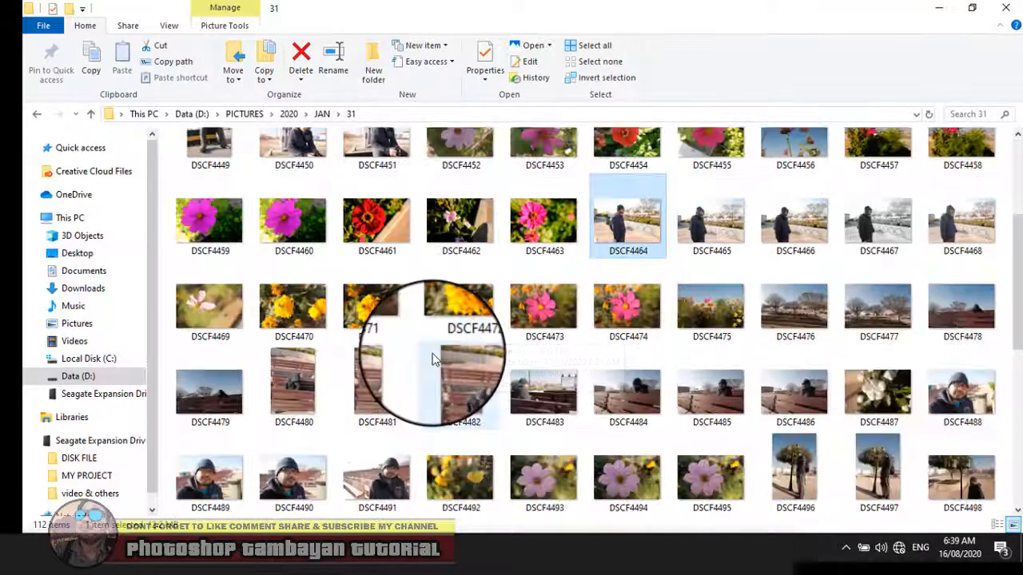
pyautogui.click(472, 481)
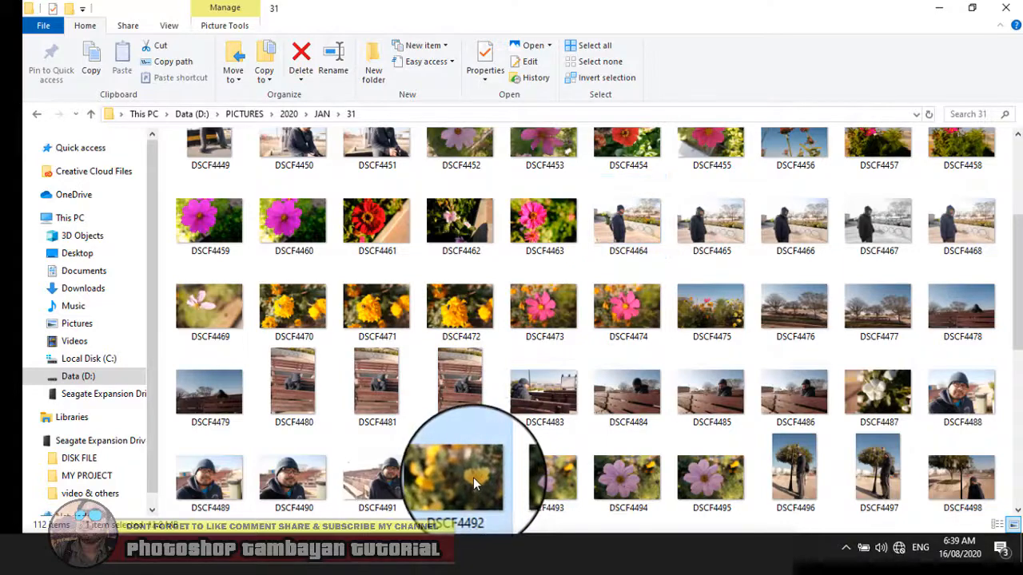
pyautogui.doubleClick(473, 477)
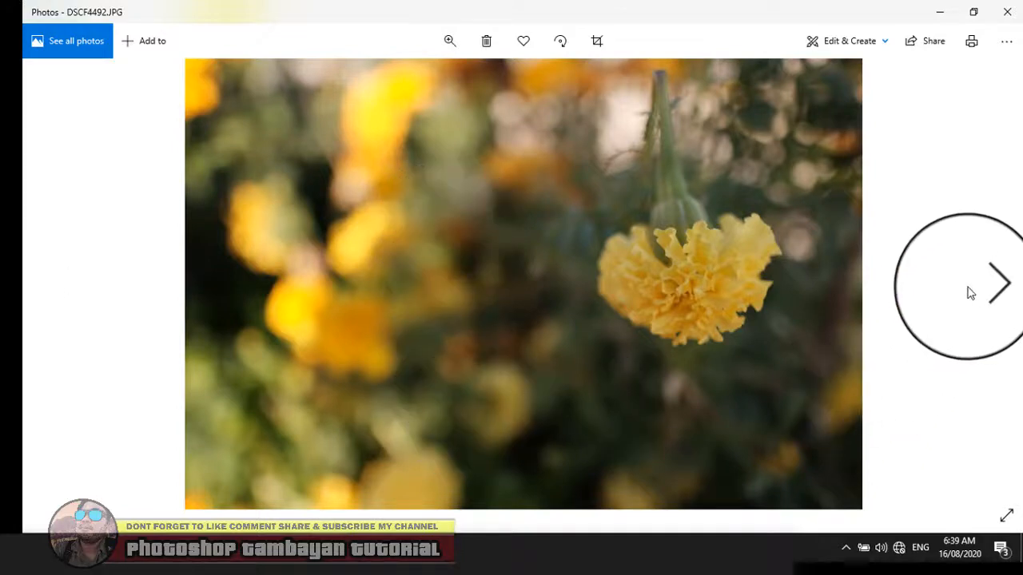
pyautogui.click(991, 289)
pyautogui.rightClick(595, 227)
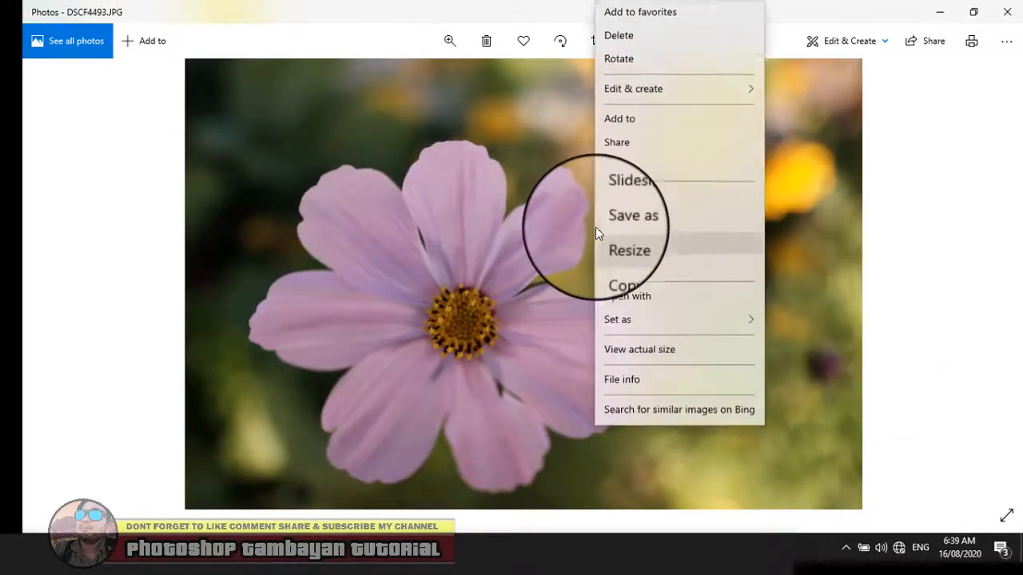
pyautogui.click(638, 300)
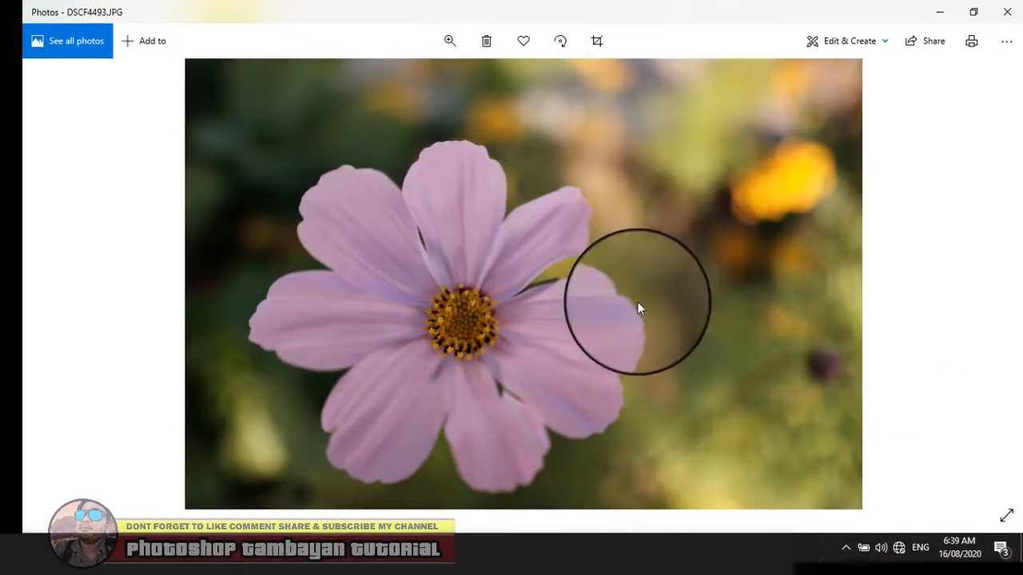
pyautogui.scroll(-3, 69, 263)
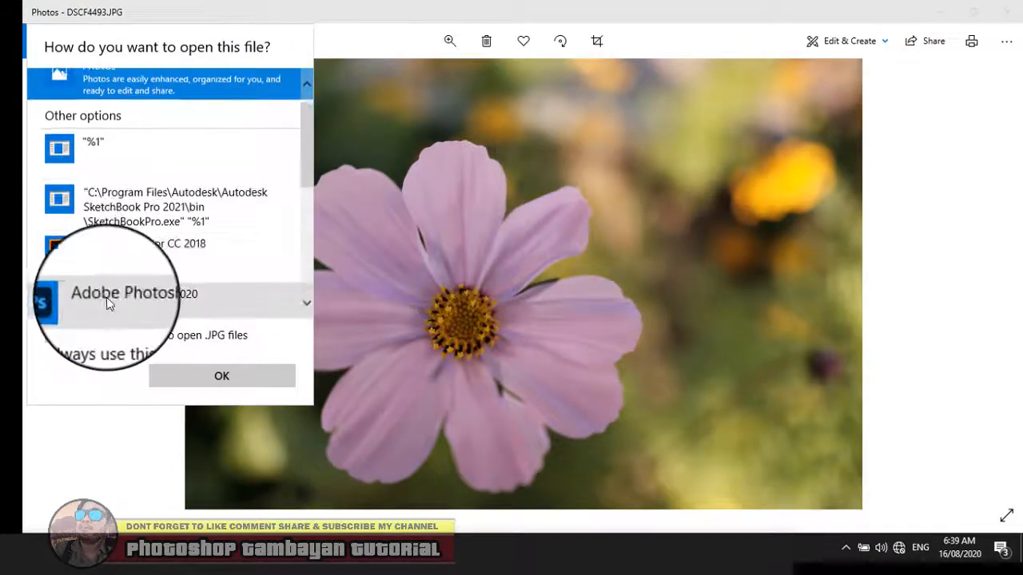
pyautogui.click(48, 297)
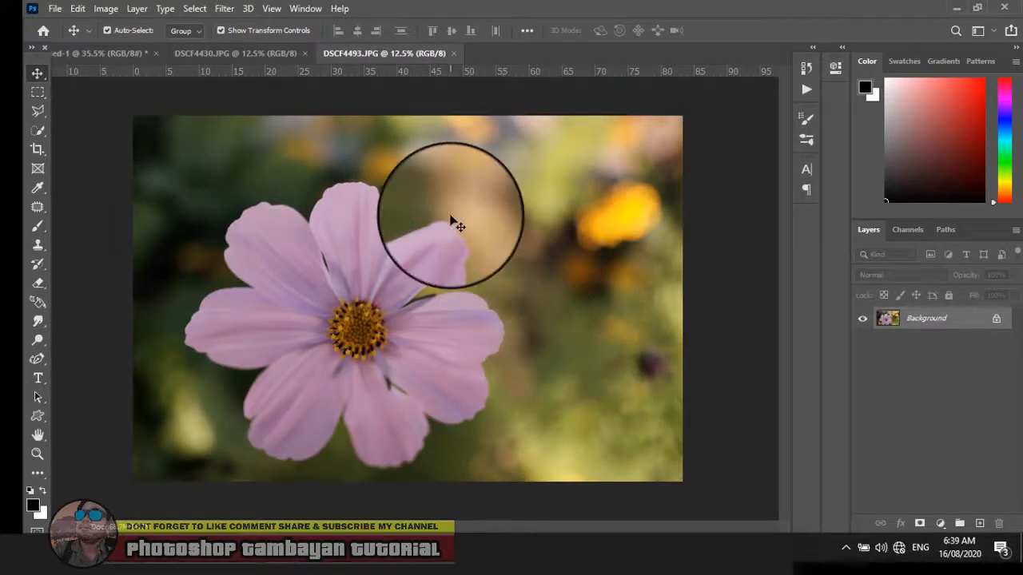
# - Open the WM6 logo image from the Desktop
pyautogui.click(55, 10)
pyautogui.click(76, 51)
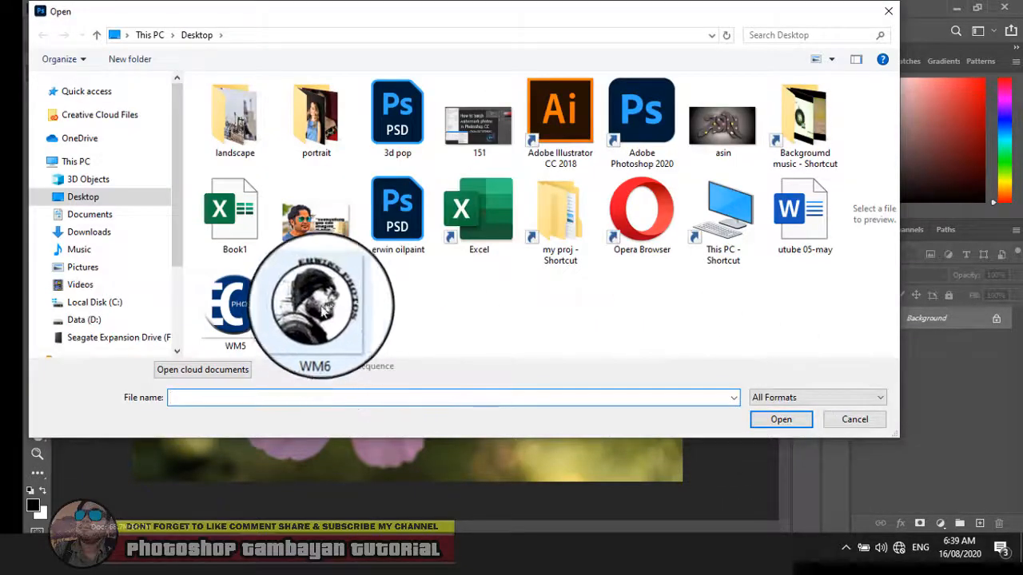
pyautogui.doubleClick(328, 307)
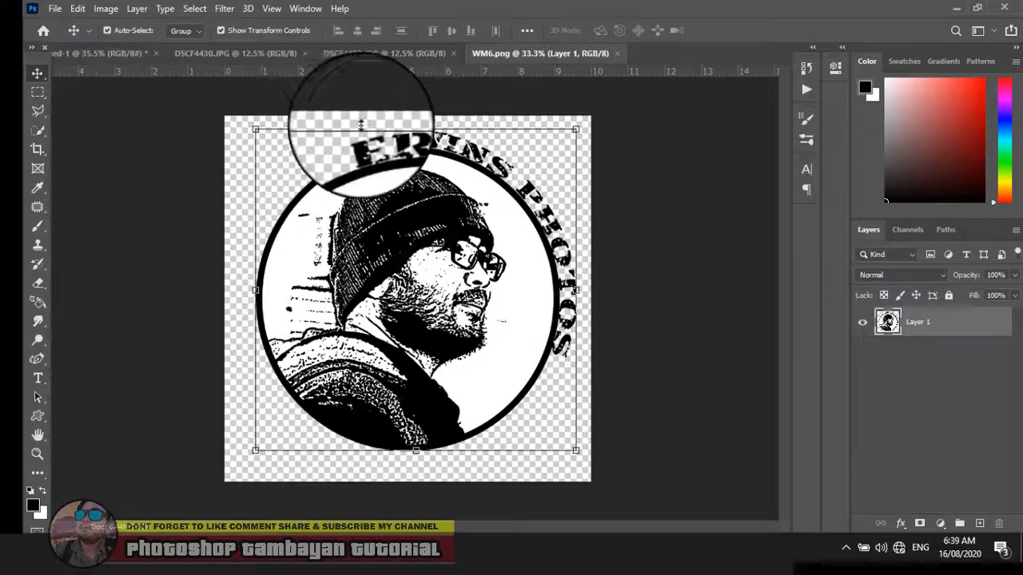
# - Copy the WM6 logo layer into the DSCF4493.JPG document, placing it in the lower-right area of the flower photo
pyautogui.click(435, 138)
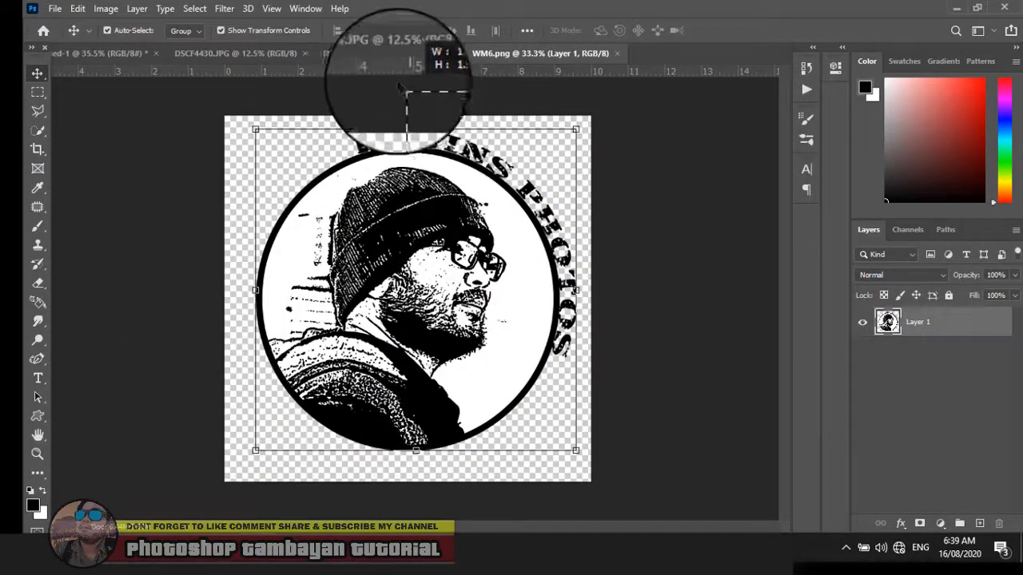
pyautogui.click(268, 217)
pyautogui.click(409, 262)
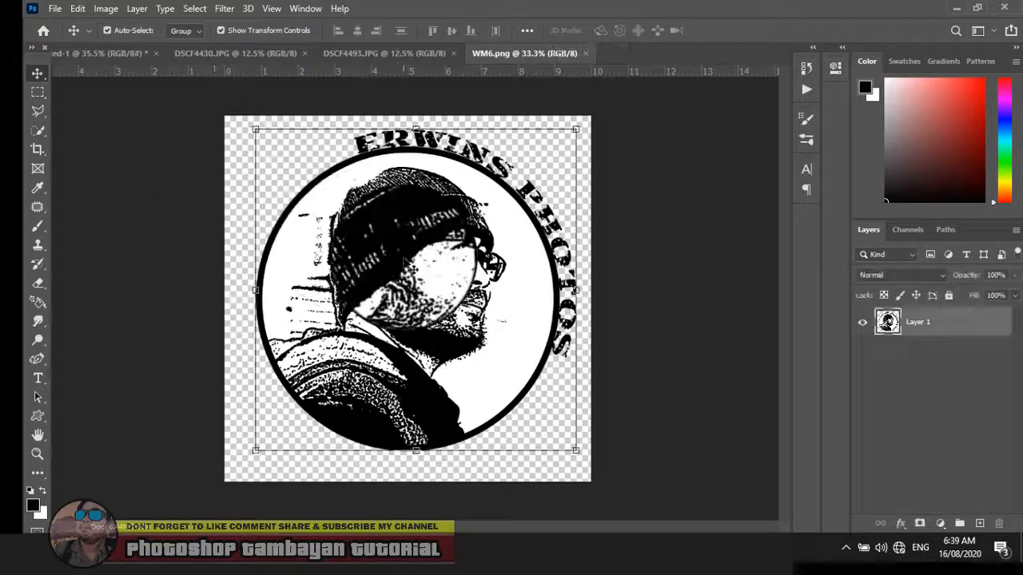
pyautogui.moveTo(411, 246); pyautogui.dragTo(590, 372)
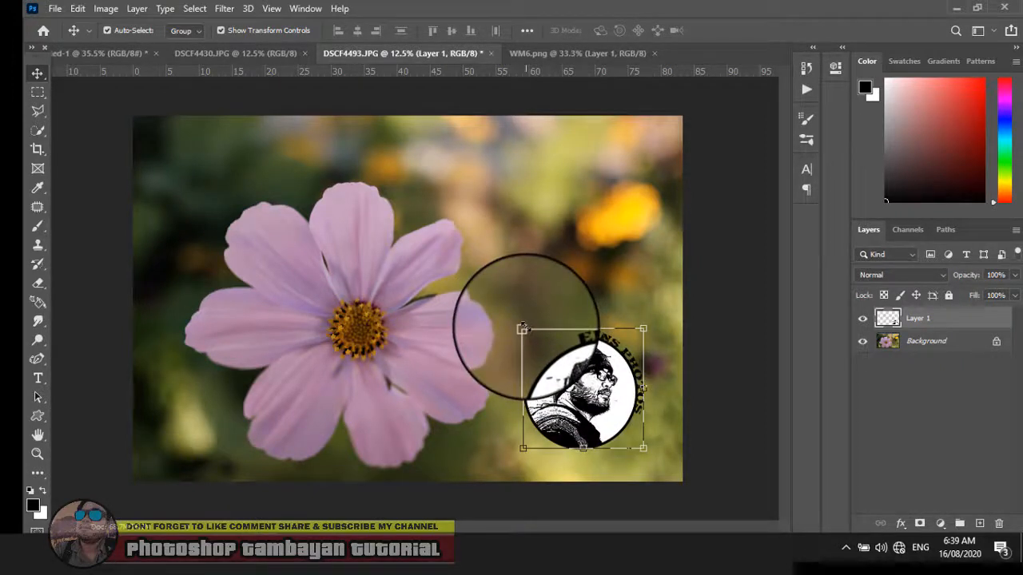
# - Scale the logo down to about half its size and move it closer to the photo's lower-right corner
pyautogui.moveTo(521, 329); pyautogui.dragTo(578, 385)
pyautogui.press('Return')
pyautogui.moveTo(616, 425)
pyautogui.mouseDown()
pyautogui.moveTo(631, 438)
pyautogui.moveTo(622, 436)
pyautogui.mouseUp()
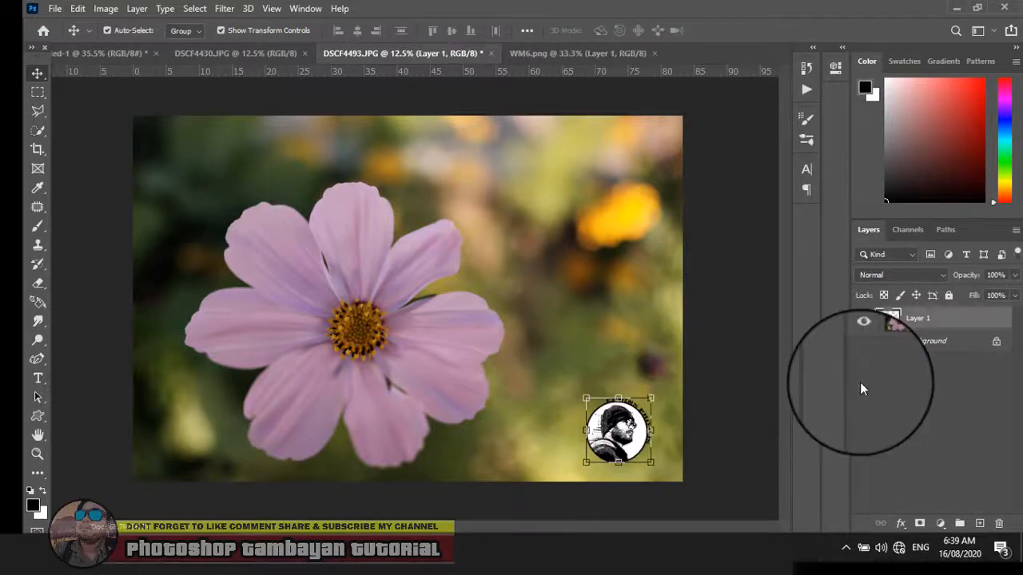
# - Lower the logo layer's opacity to 33% and move the logo to the photo's lower-left corner, leaving it deselected
pyautogui.click(1014, 277)
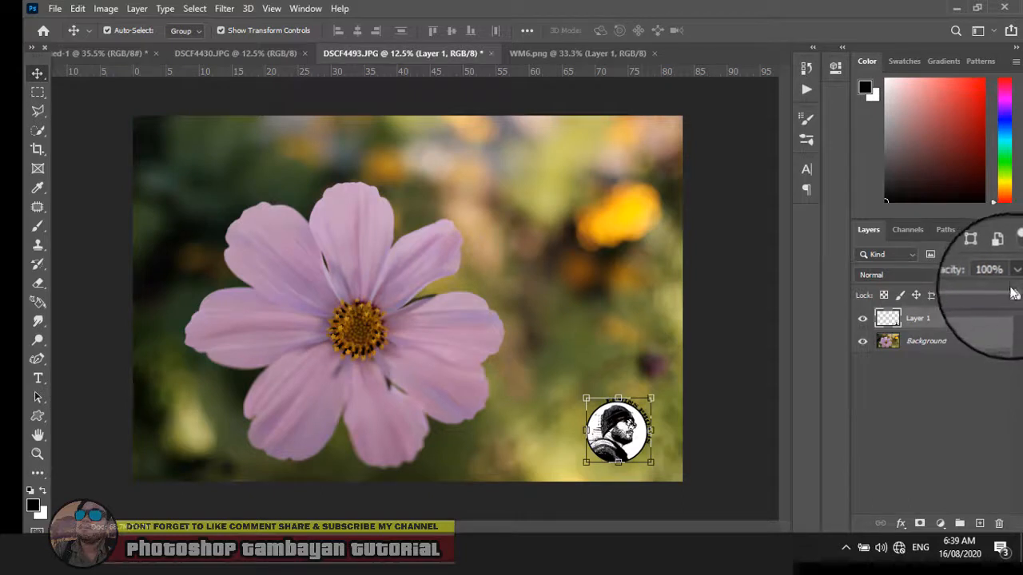
pyautogui.moveTo(1011, 295); pyautogui.dragTo(968, 294)
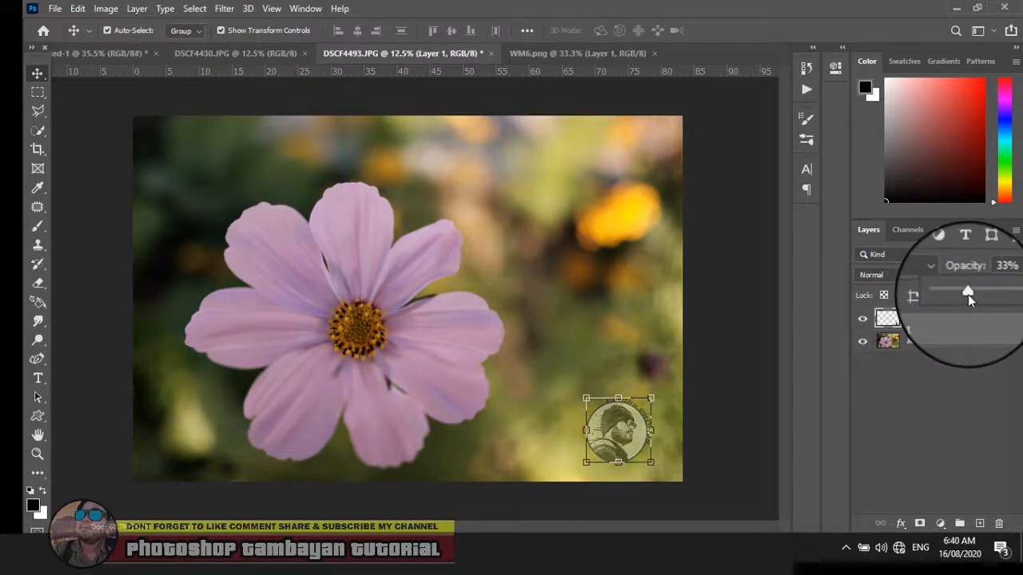
pyautogui.click(742, 349)
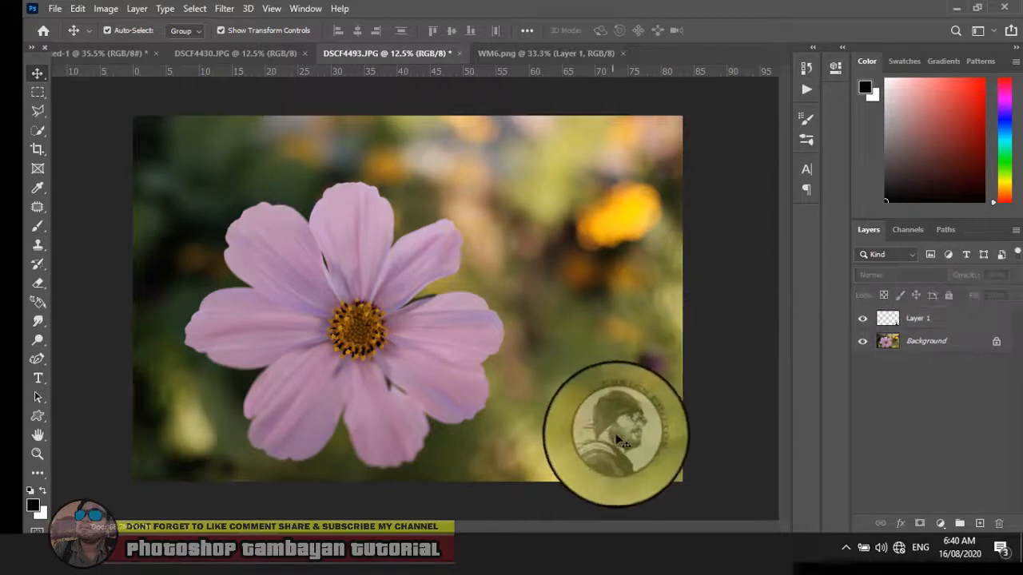
pyautogui.moveTo(611, 427); pyautogui.dragTo(181, 439)
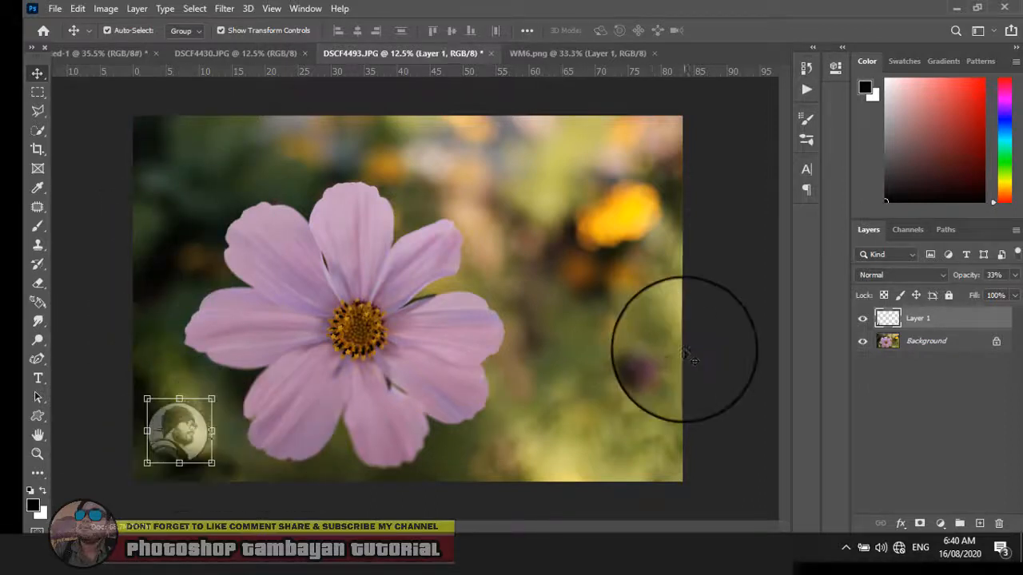
pyautogui.click(712, 272)
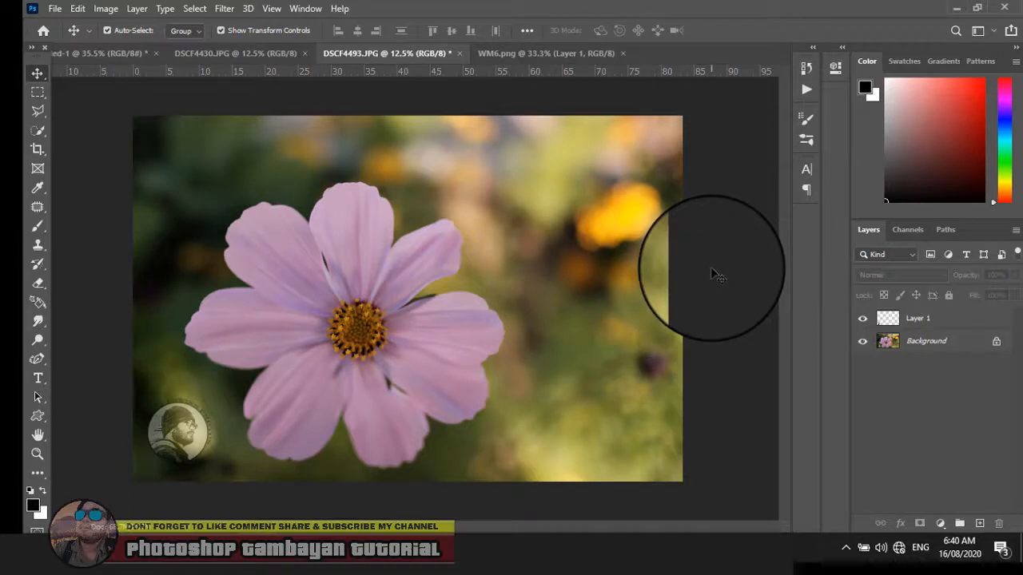